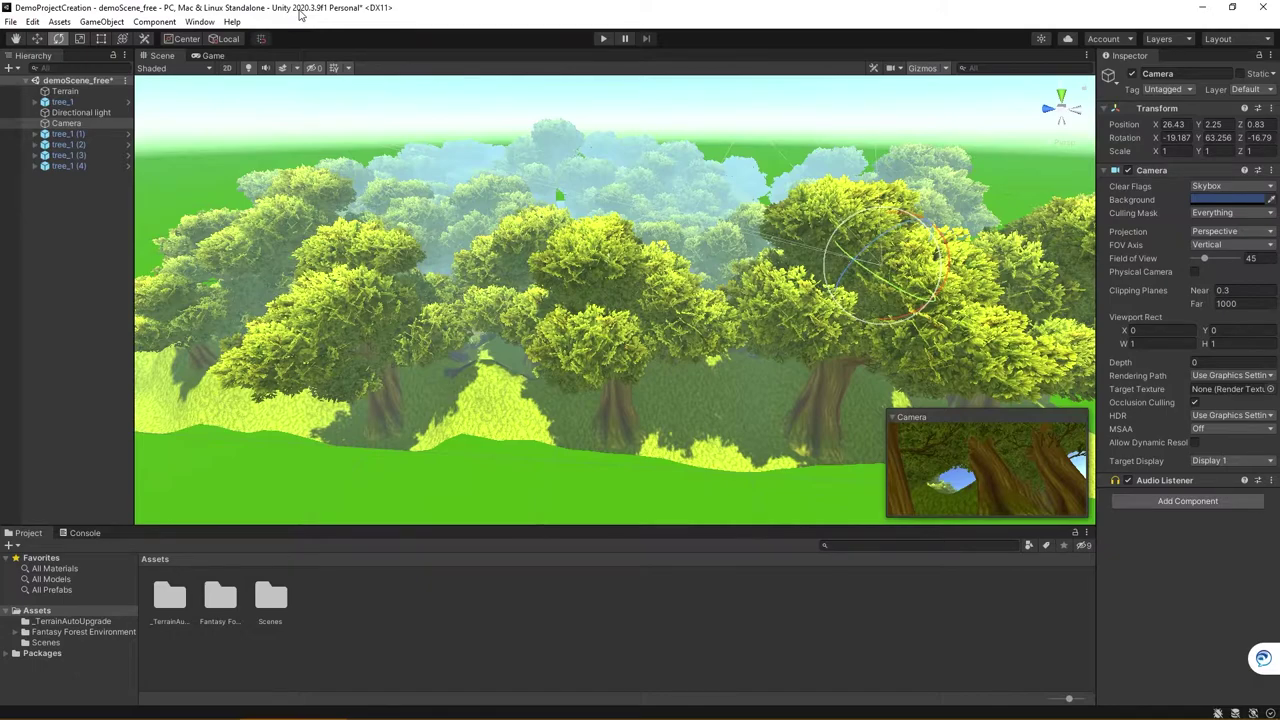
Open and close Unity's built-in Asset Store panel, then switch to the Asset Store website in Chrome
click(203, 23)
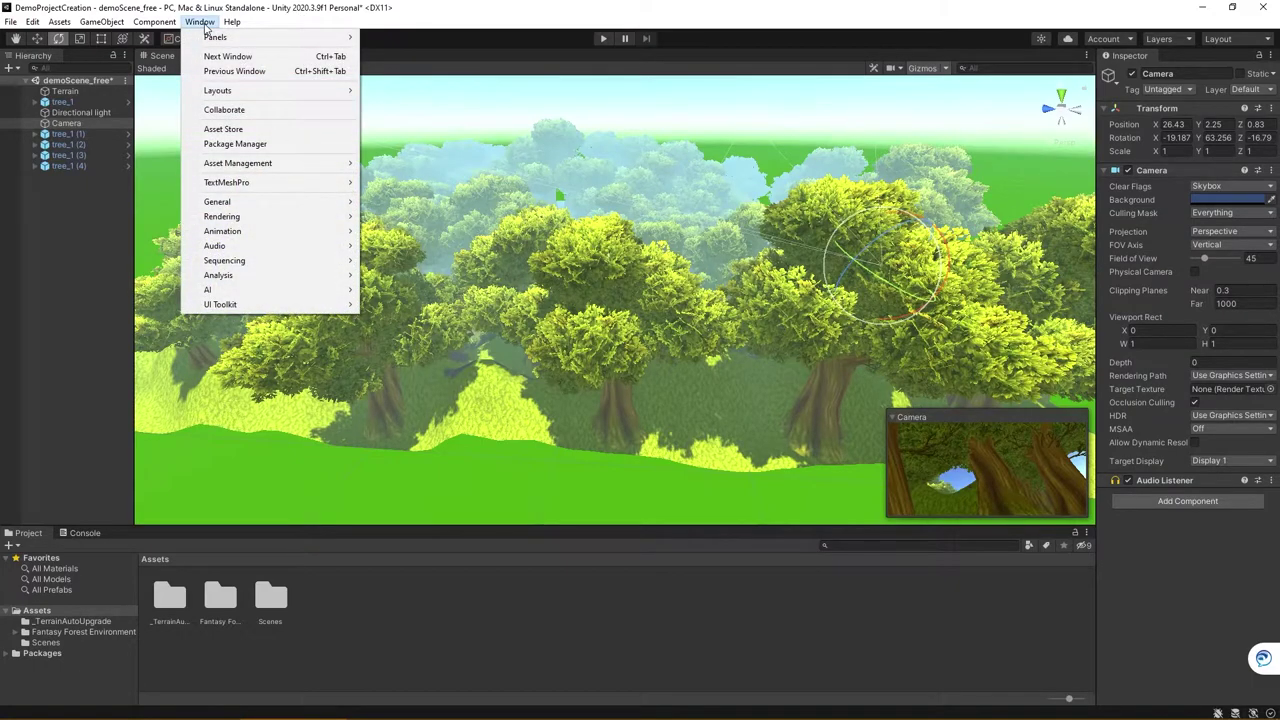
click(218, 130)
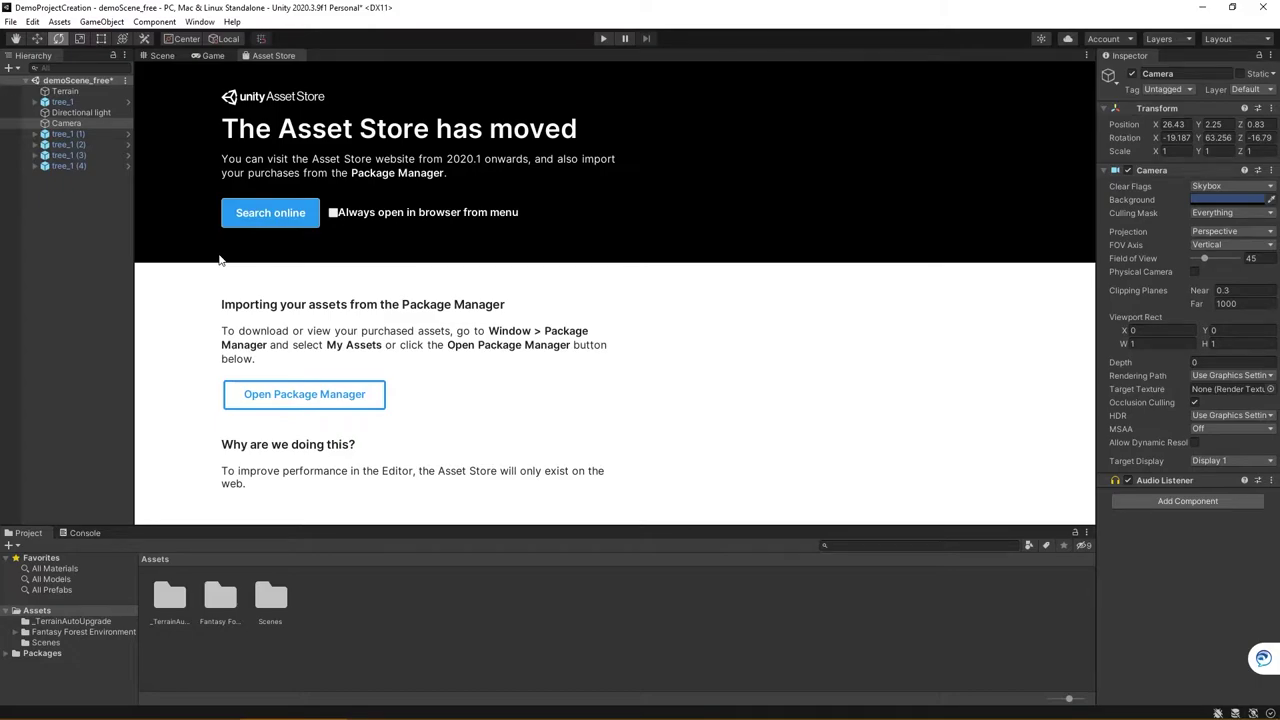
right_click(275, 56)
click(316, 79)
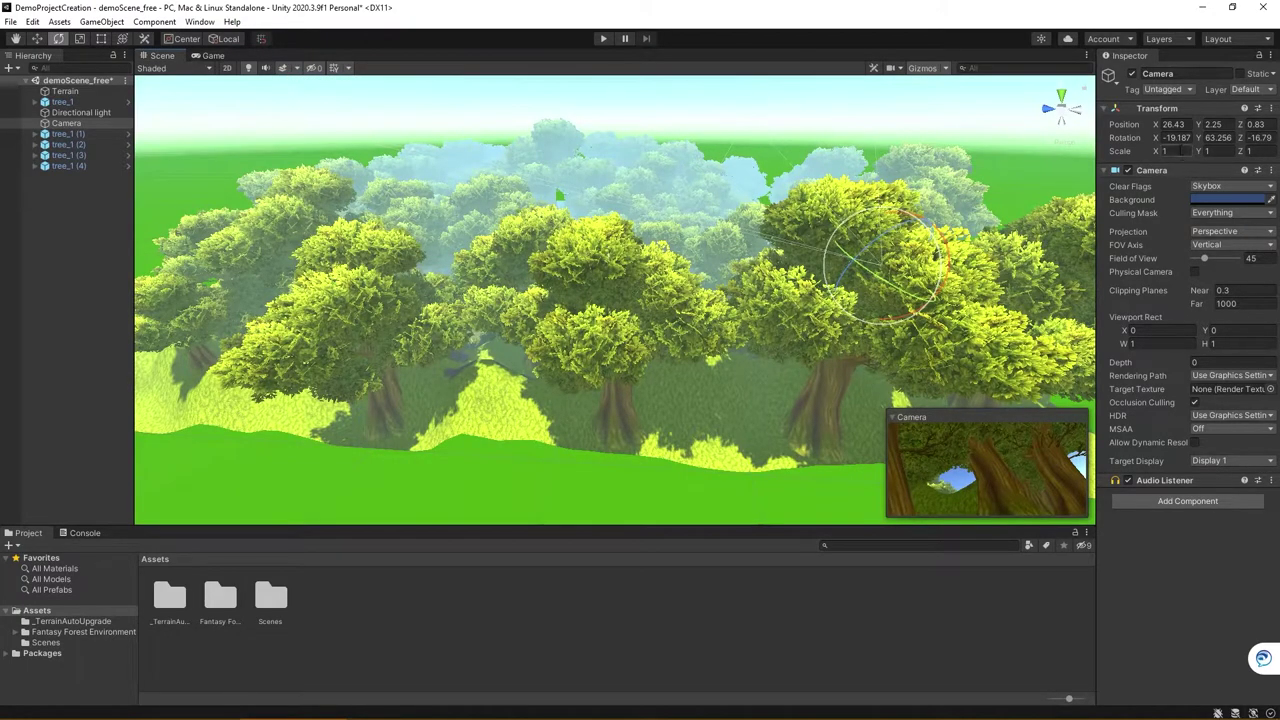
click(1105, 40)
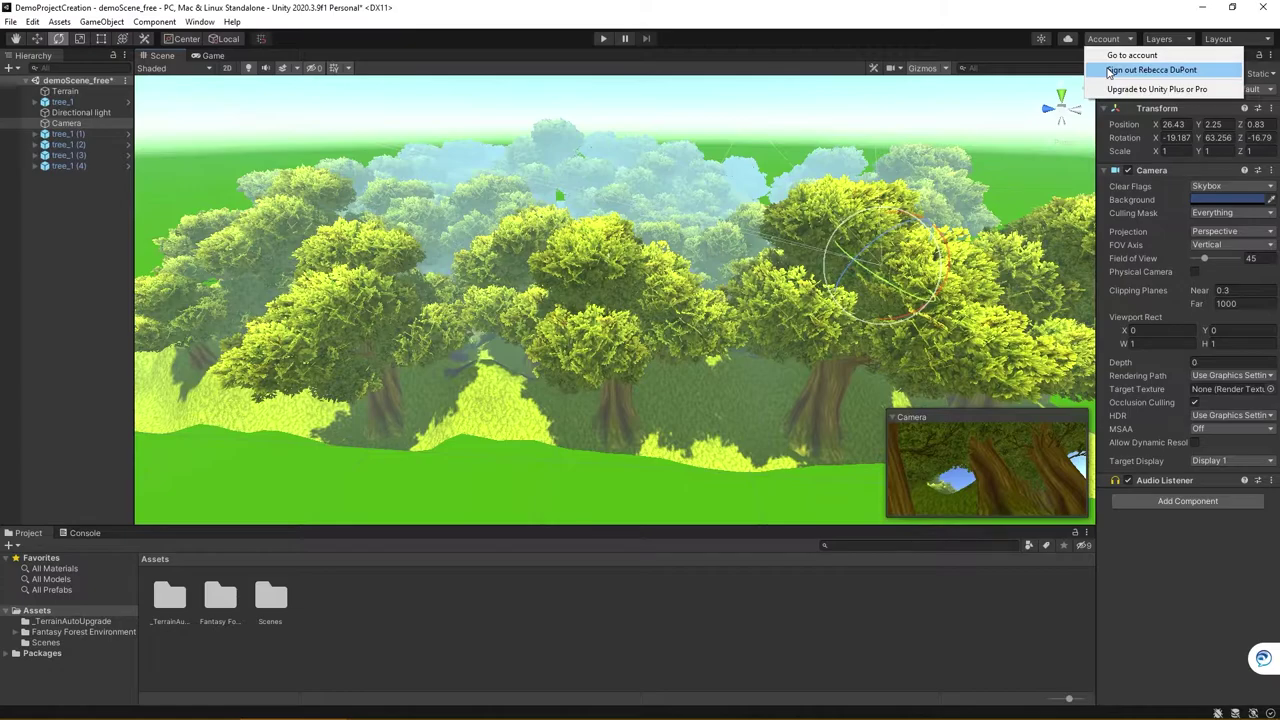
key(alt+Tab)
key(alt+Tab)
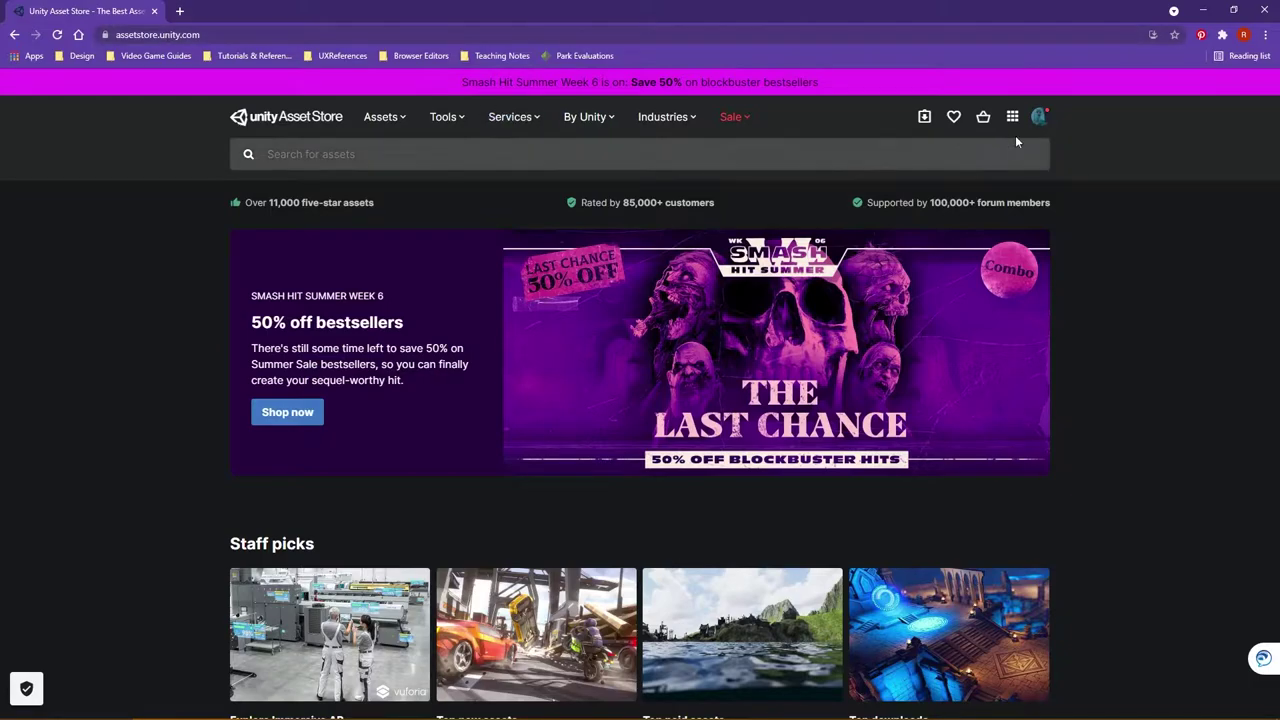
Go to My Assets from the profile menu and scroll through the 65 owned assets
click(1040, 120)
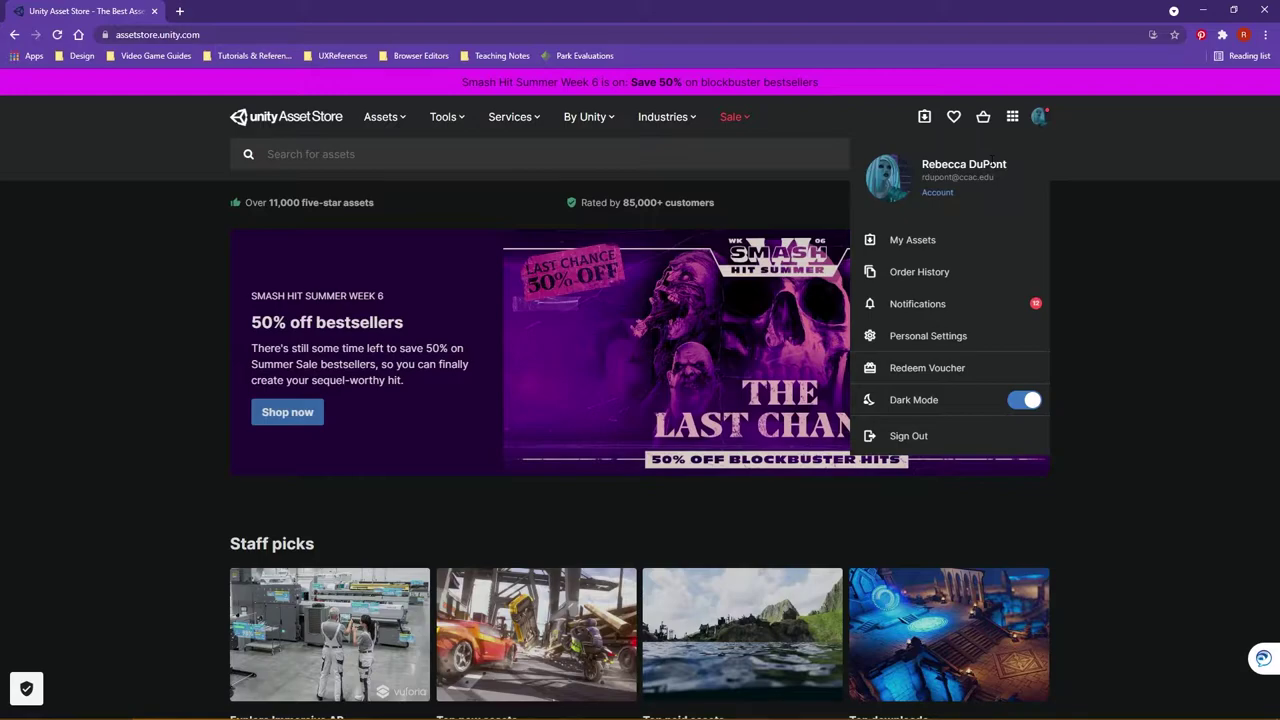
click(892, 240)
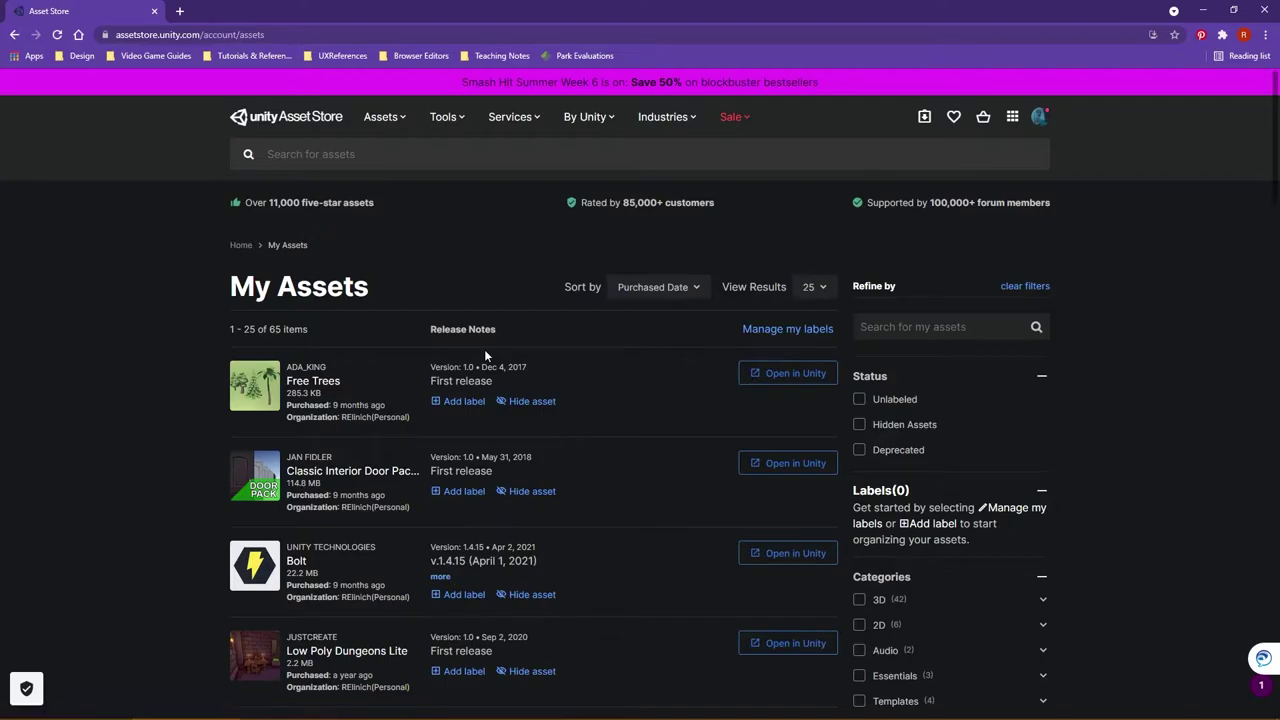
scroll(486, 355, down, 3)
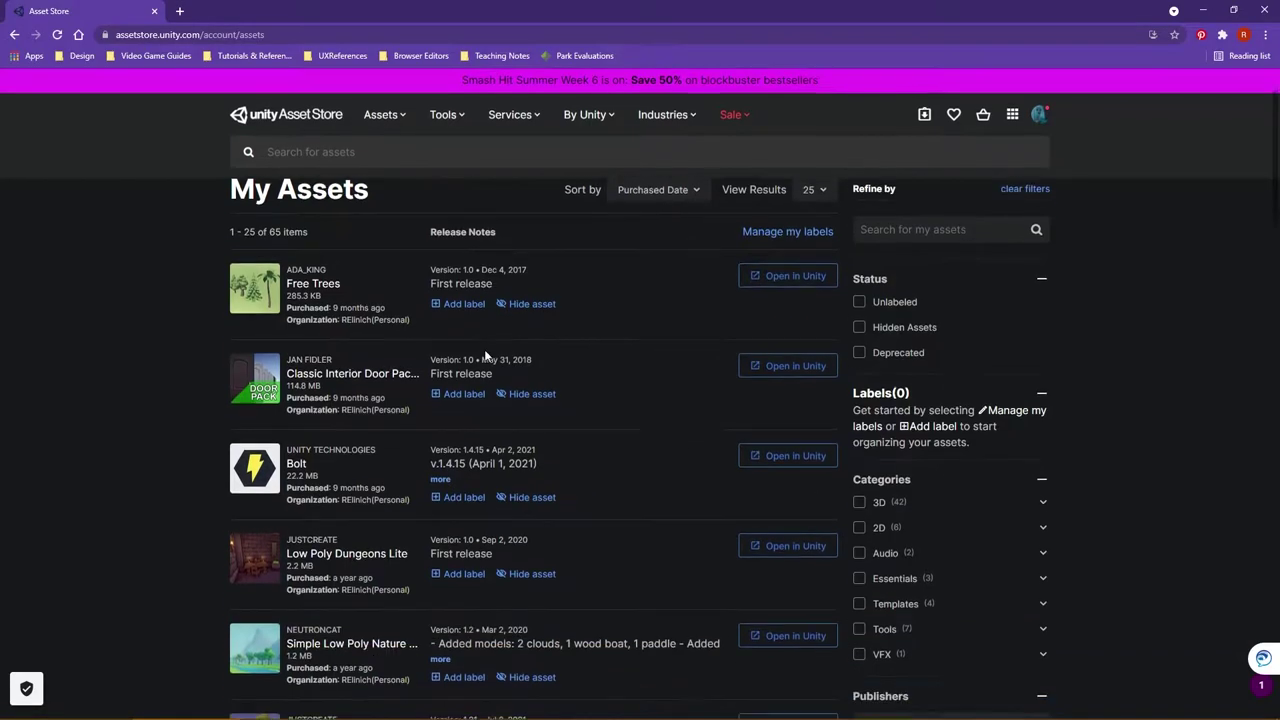
scroll(486, 355, down, 6)
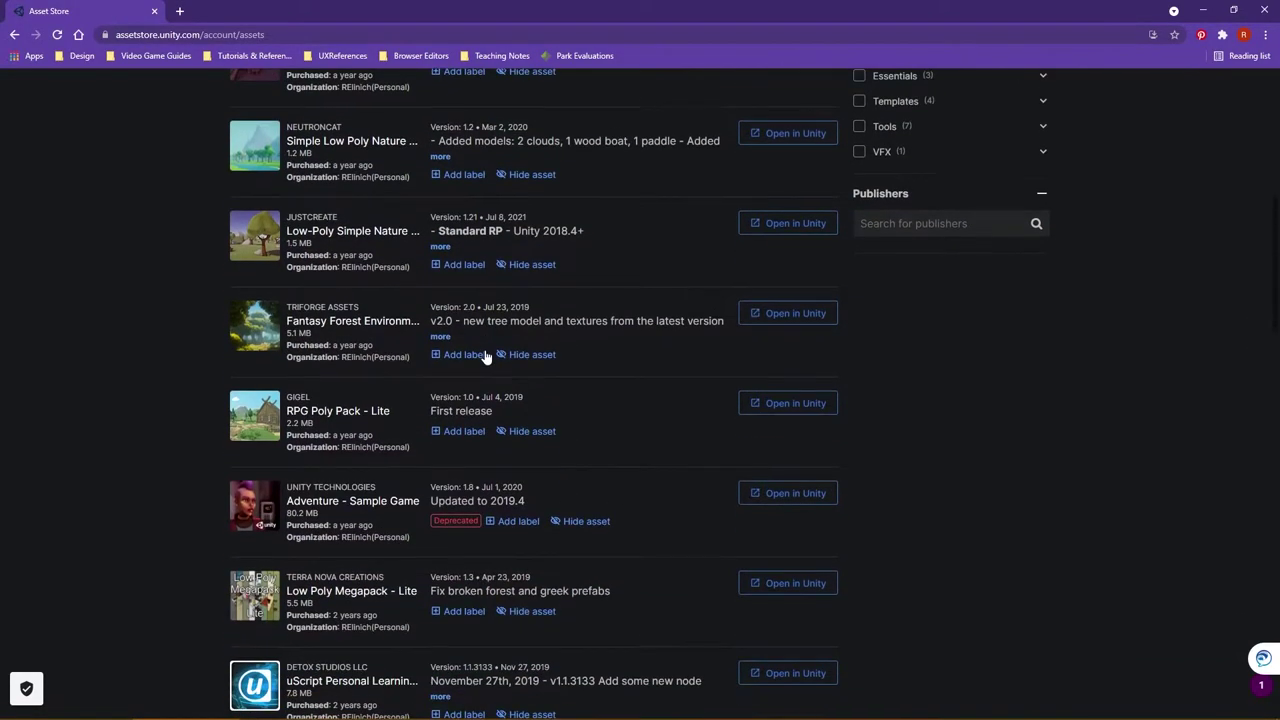
scroll(486, 353, down, 1)
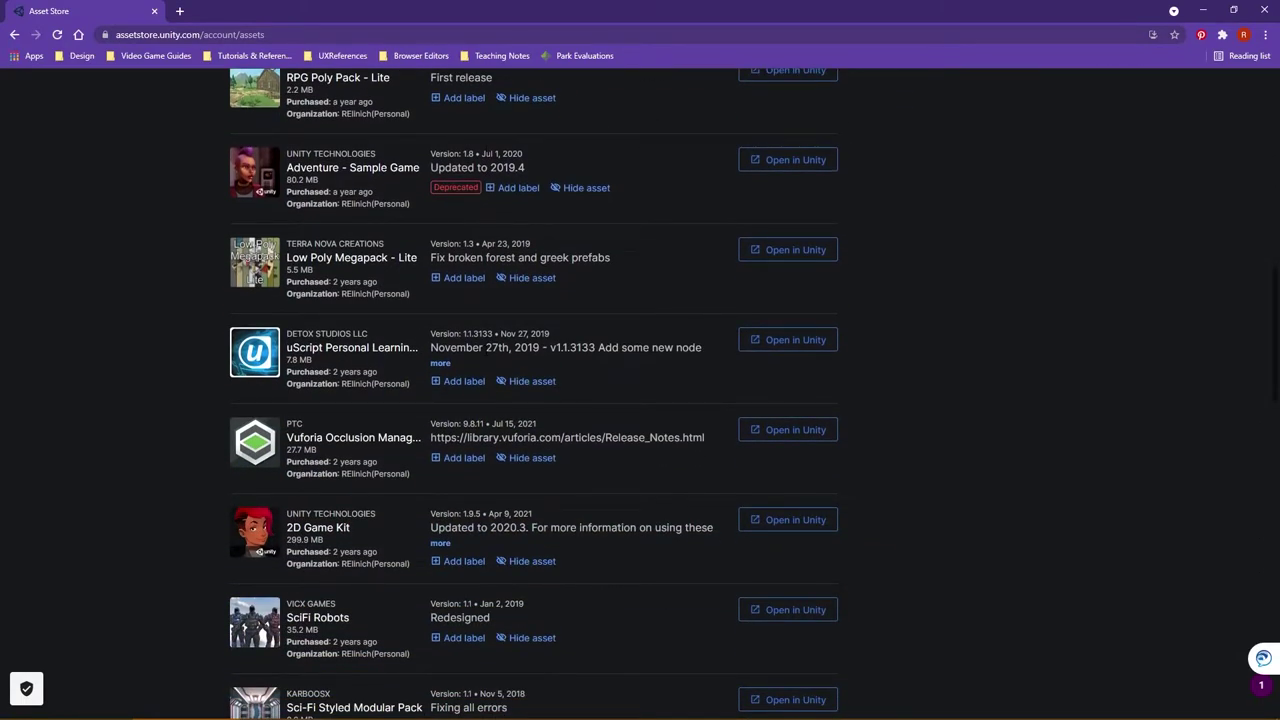
scroll(484, 349, up, 5)
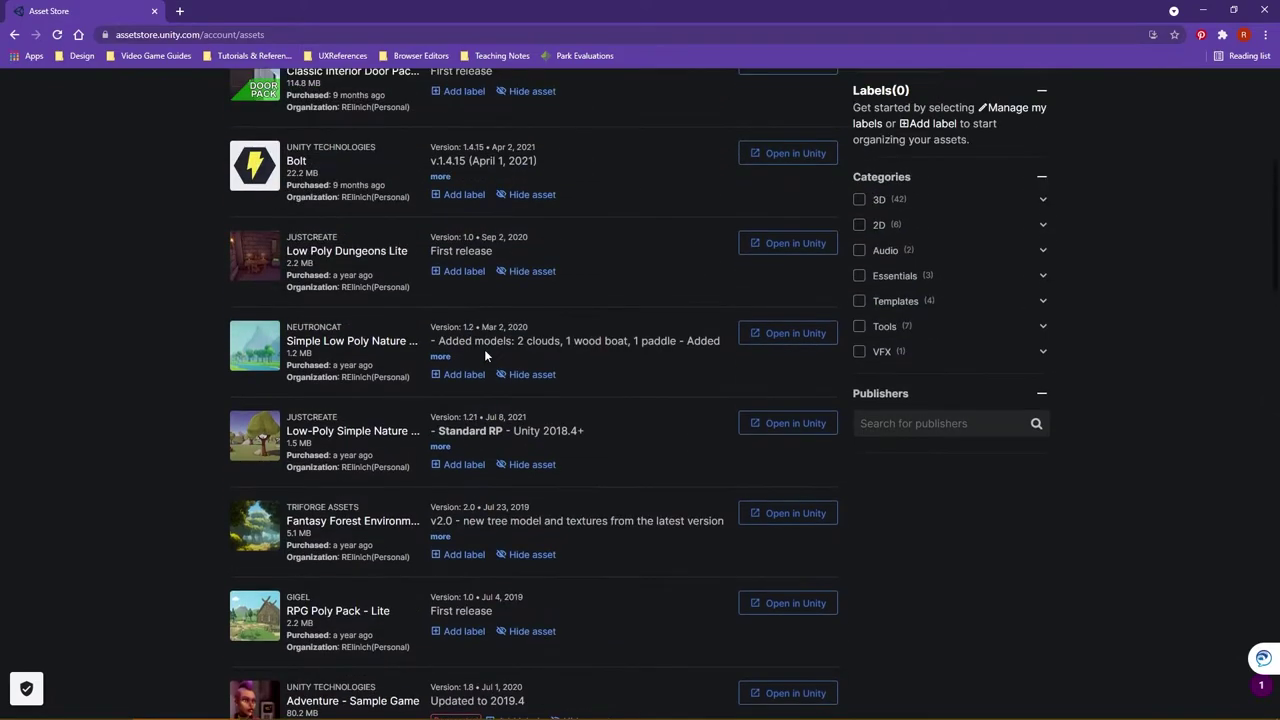
scroll(484, 349, up, 4)
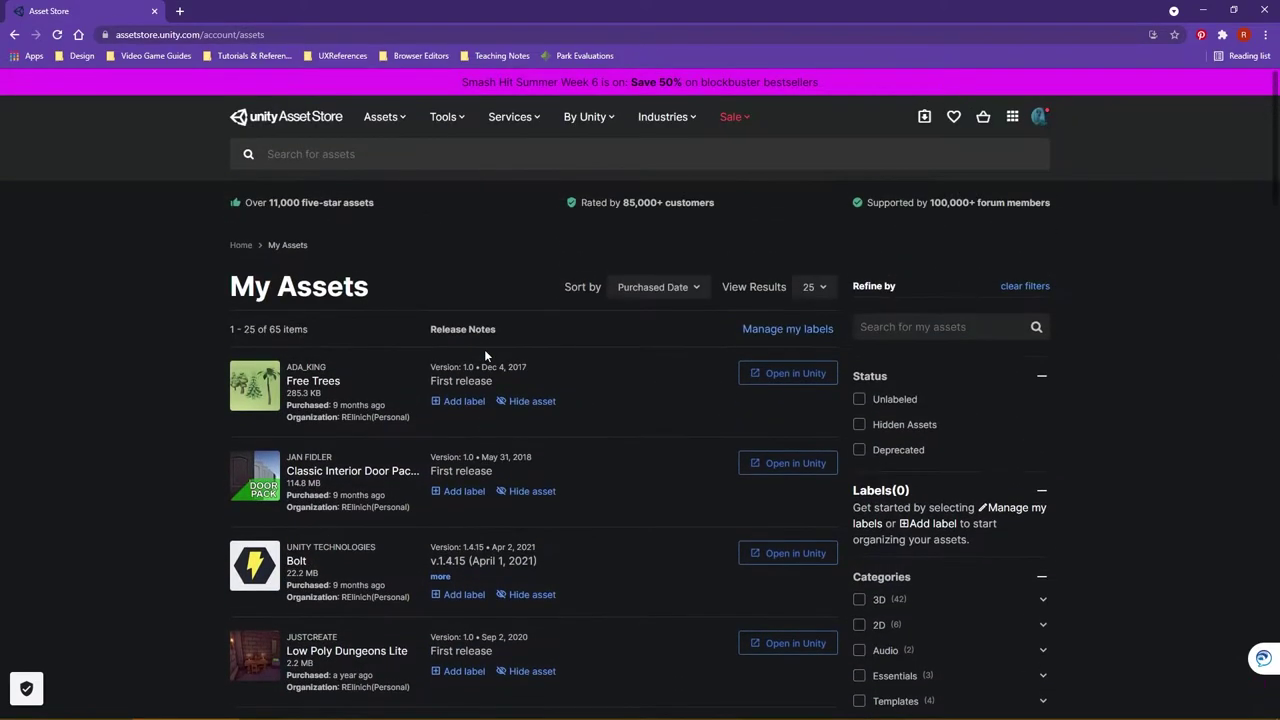
Browse the Assets > 3D category filtered to Free Assets under Pricing
click(390, 128)
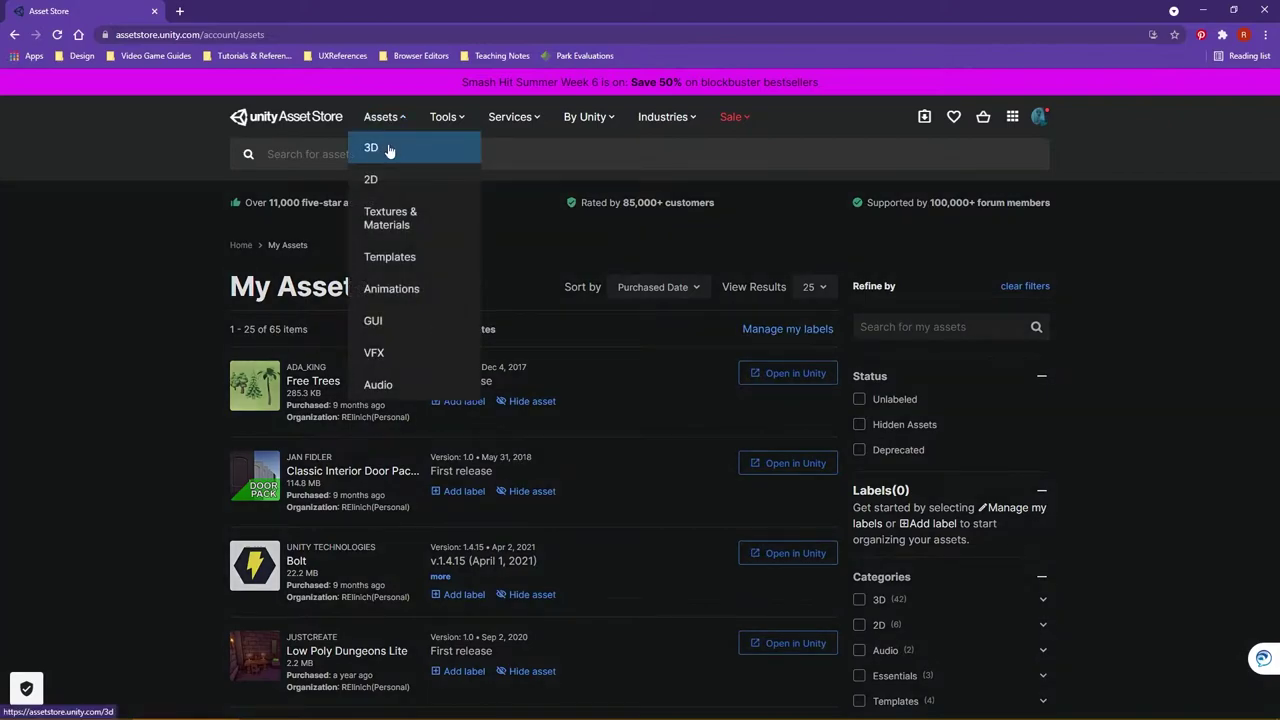
click(389, 148)
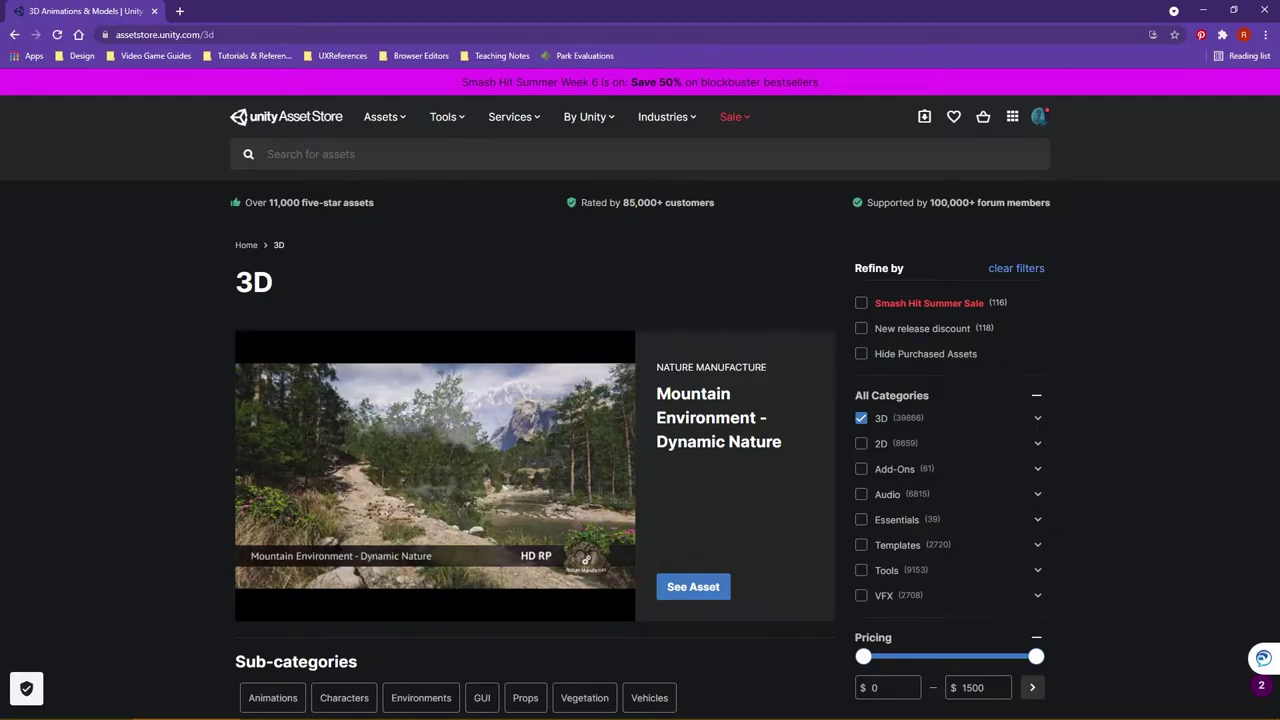
scroll(715, 292, down, 1)
scroll(714, 292, down, 3)
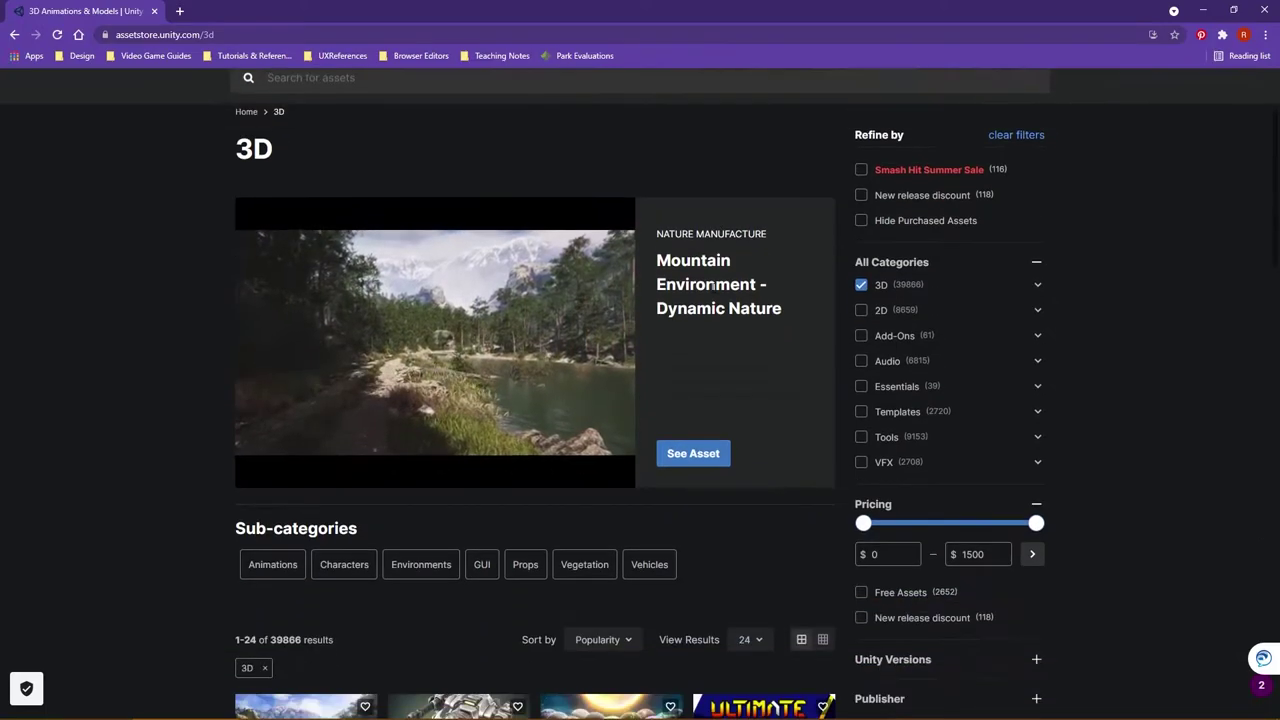
scroll(712, 293, up, 2)
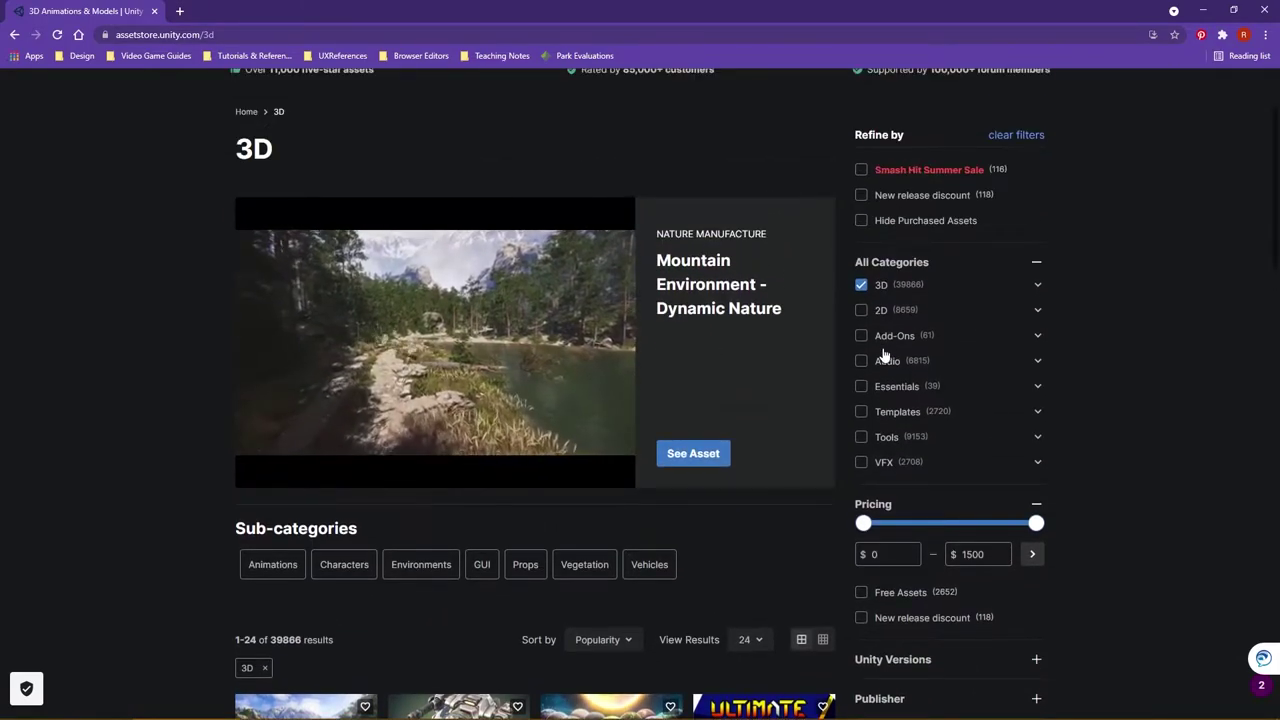
scroll(875, 400, down, 2)
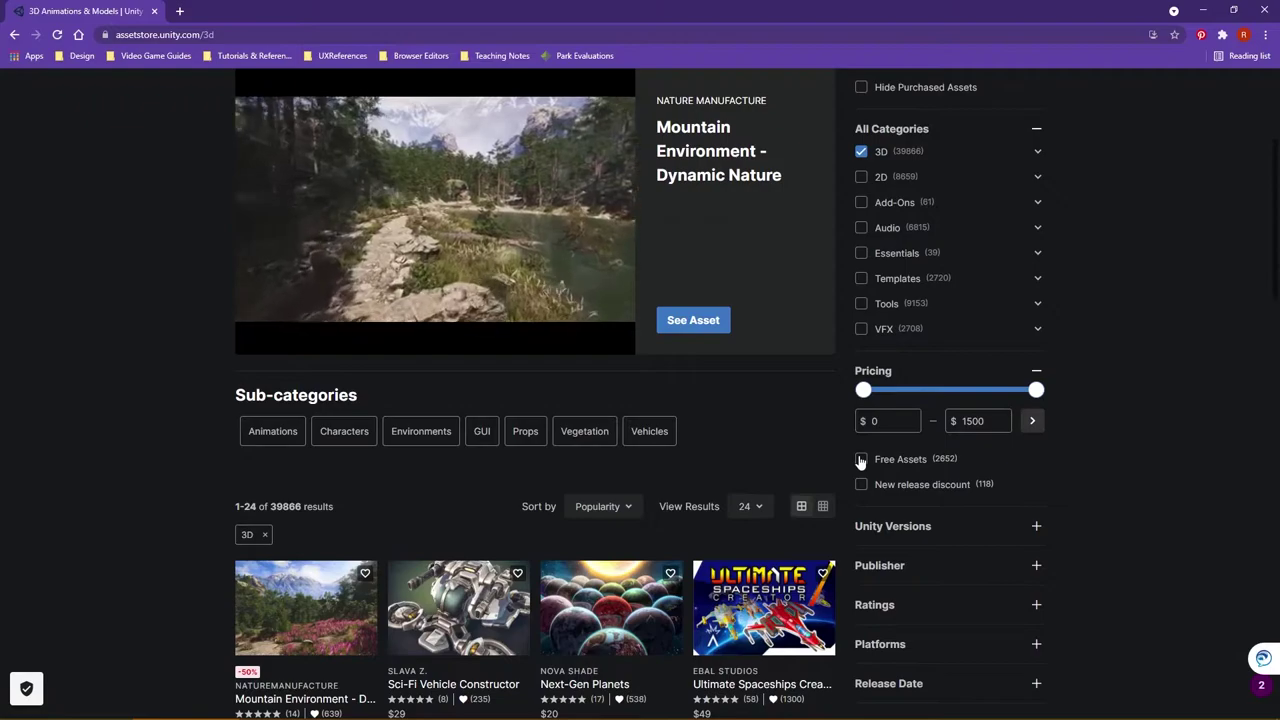
click(861, 459)
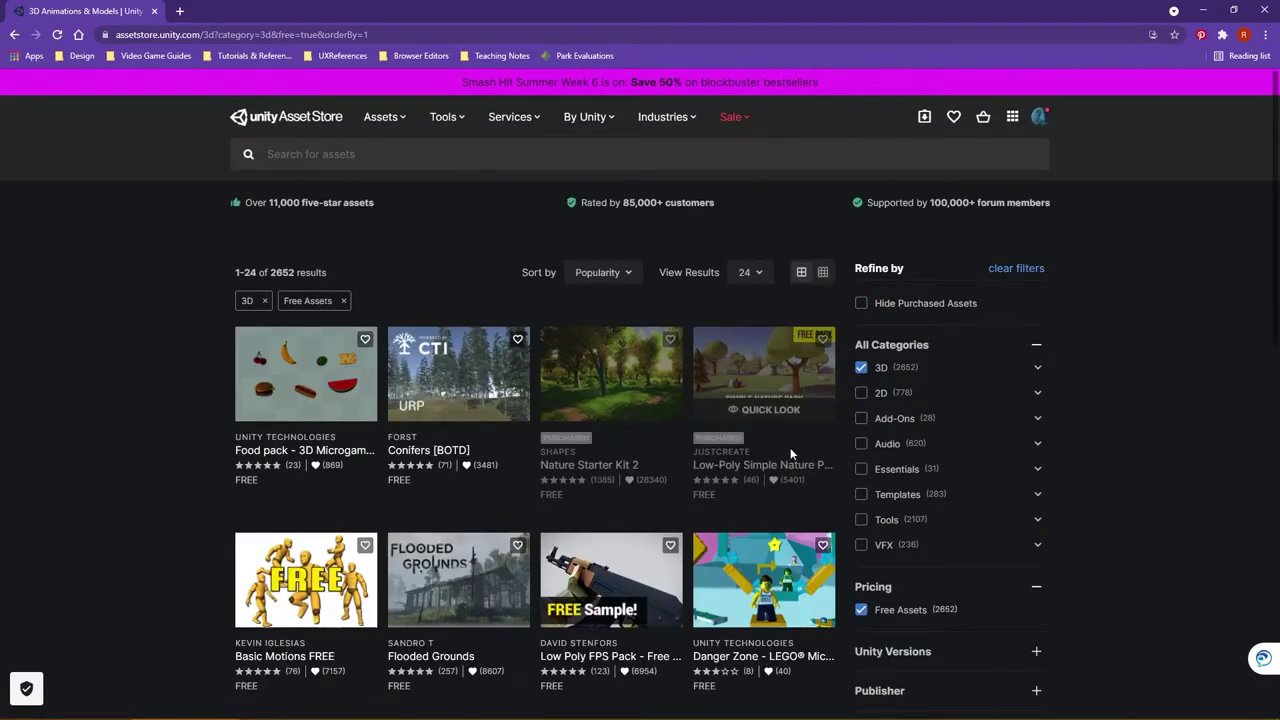
Move to page 2 of the 2652 free 3D results
scroll(790, 453, down, 3)
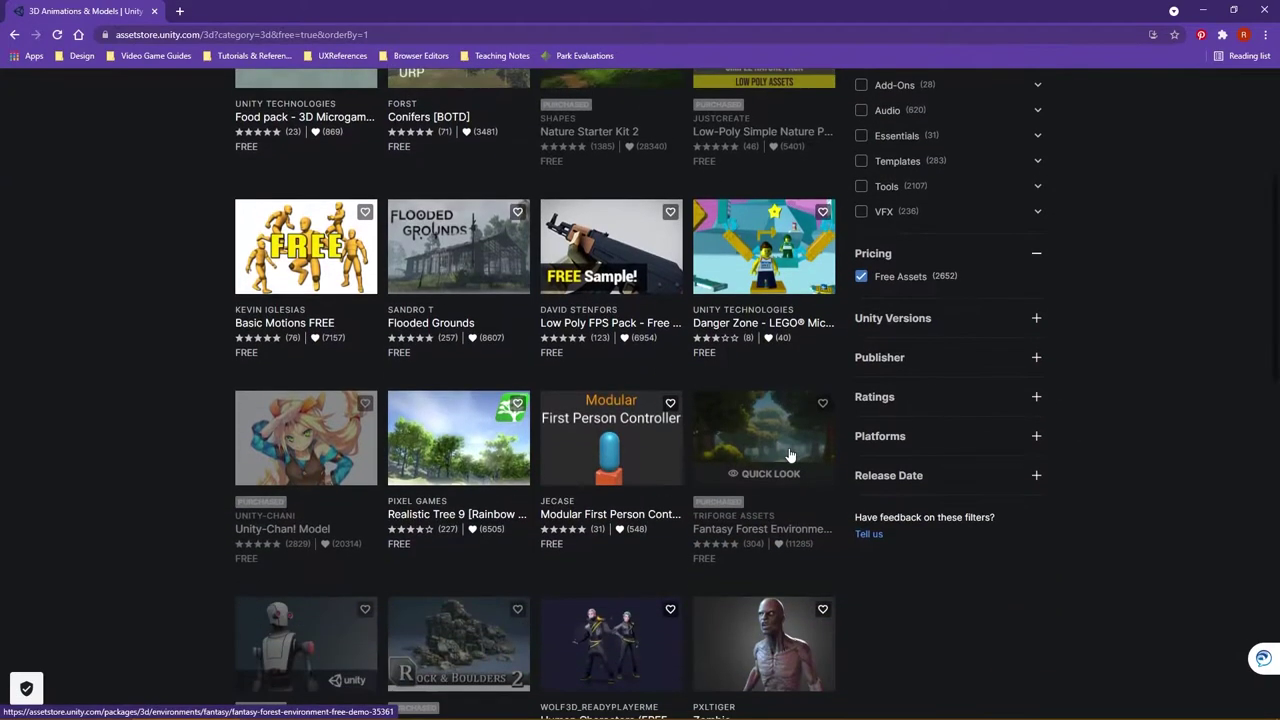
scroll(789, 455, down, 4)
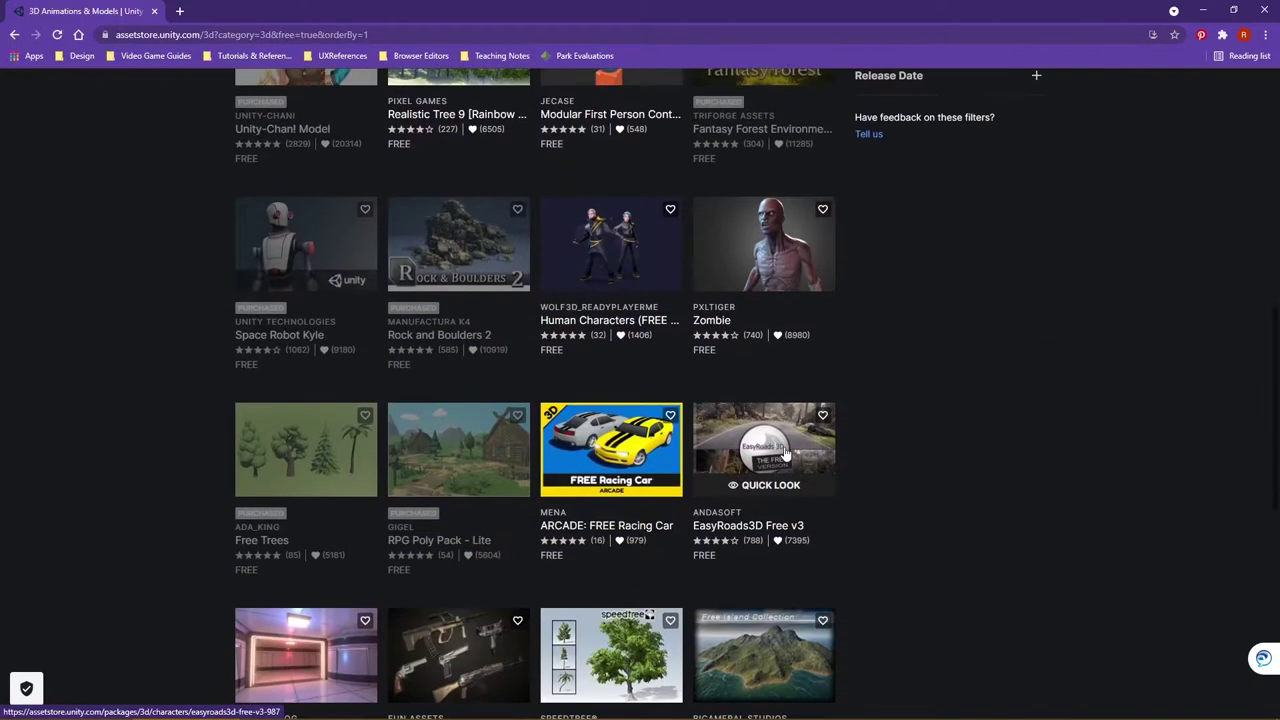
scroll(782, 446, down, 1)
scroll(486, 656, down, 1)
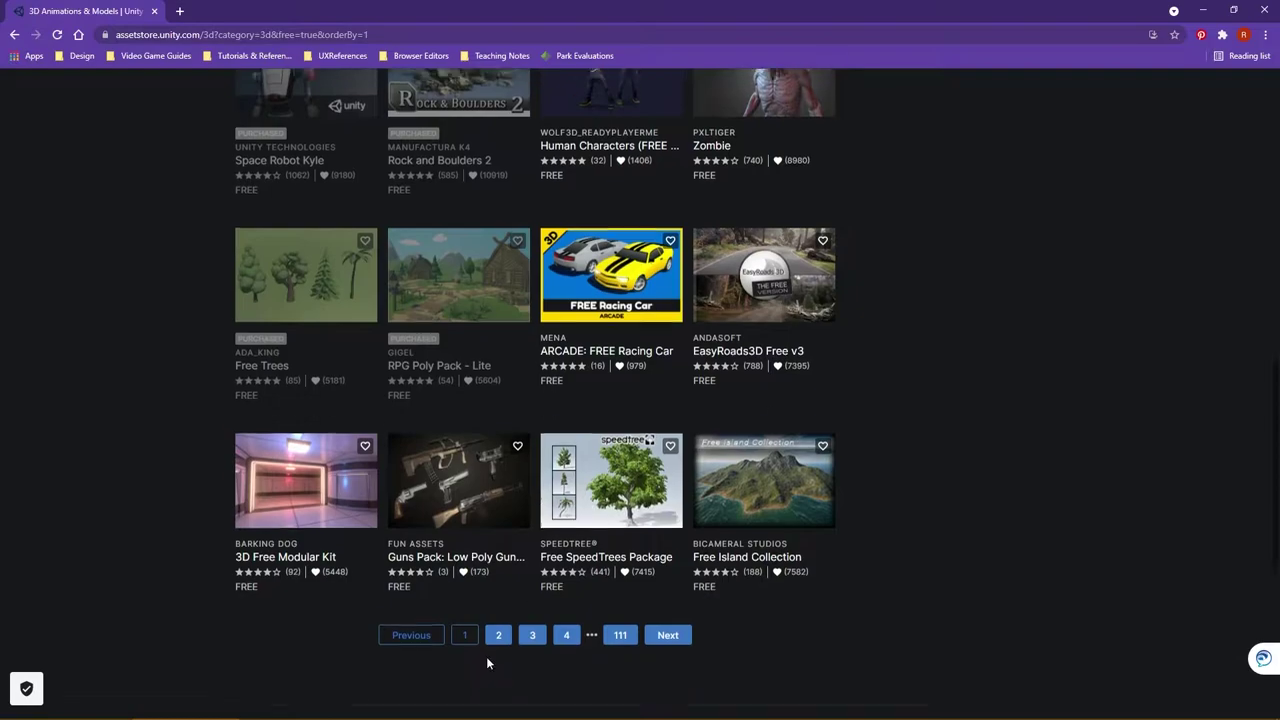
click(497, 610)
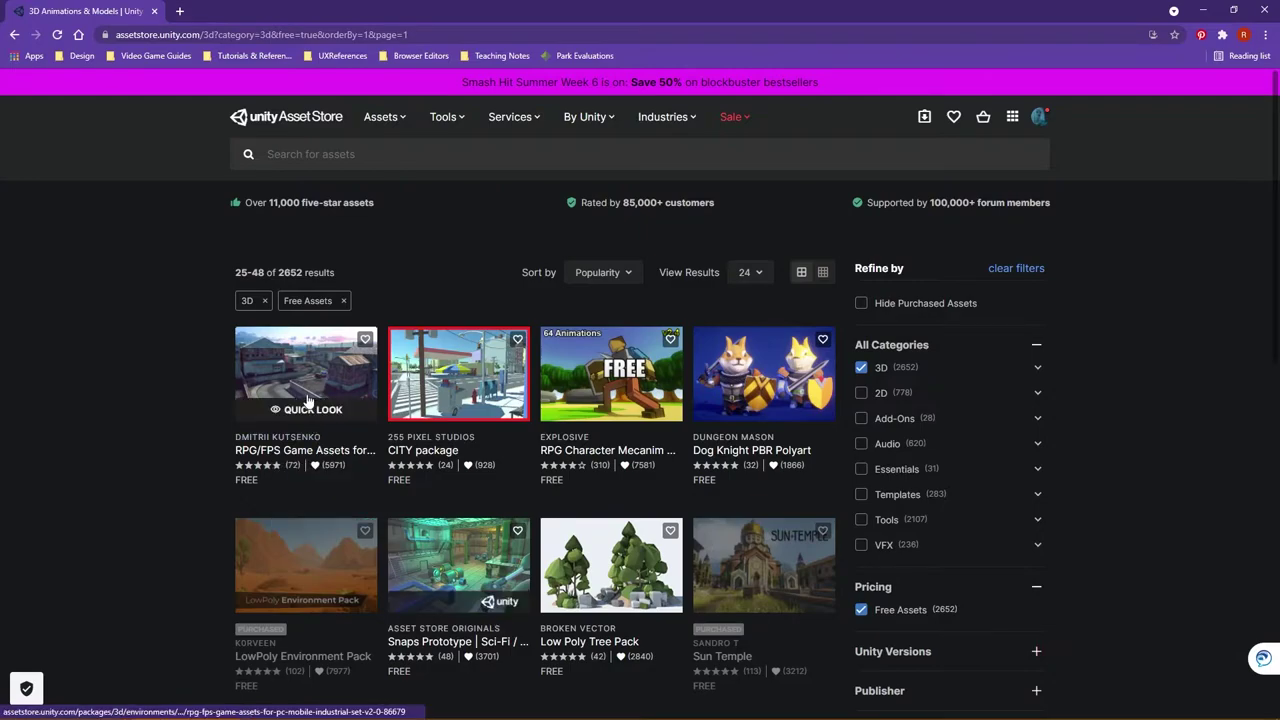
Add the free RPG/FPS Industrial Set v2.0 to My Assets, accepting the terms, and return to Unity
click(308, 398)
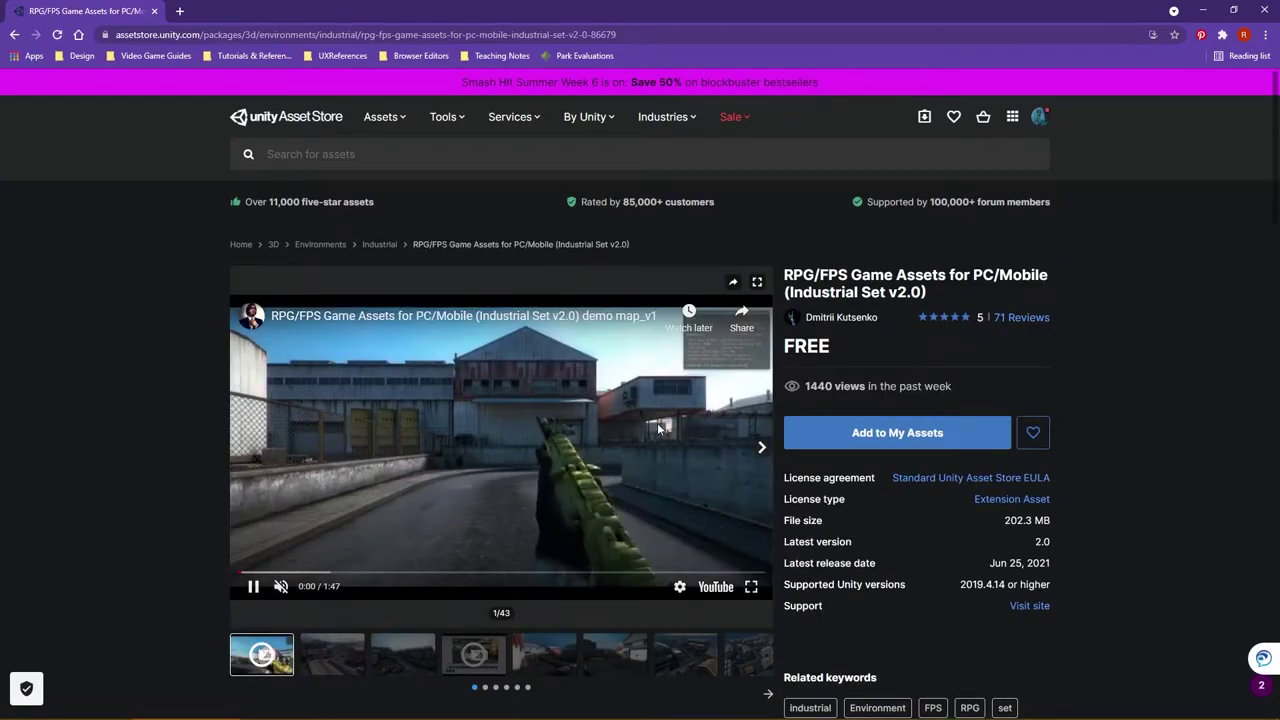
click(812, 440)
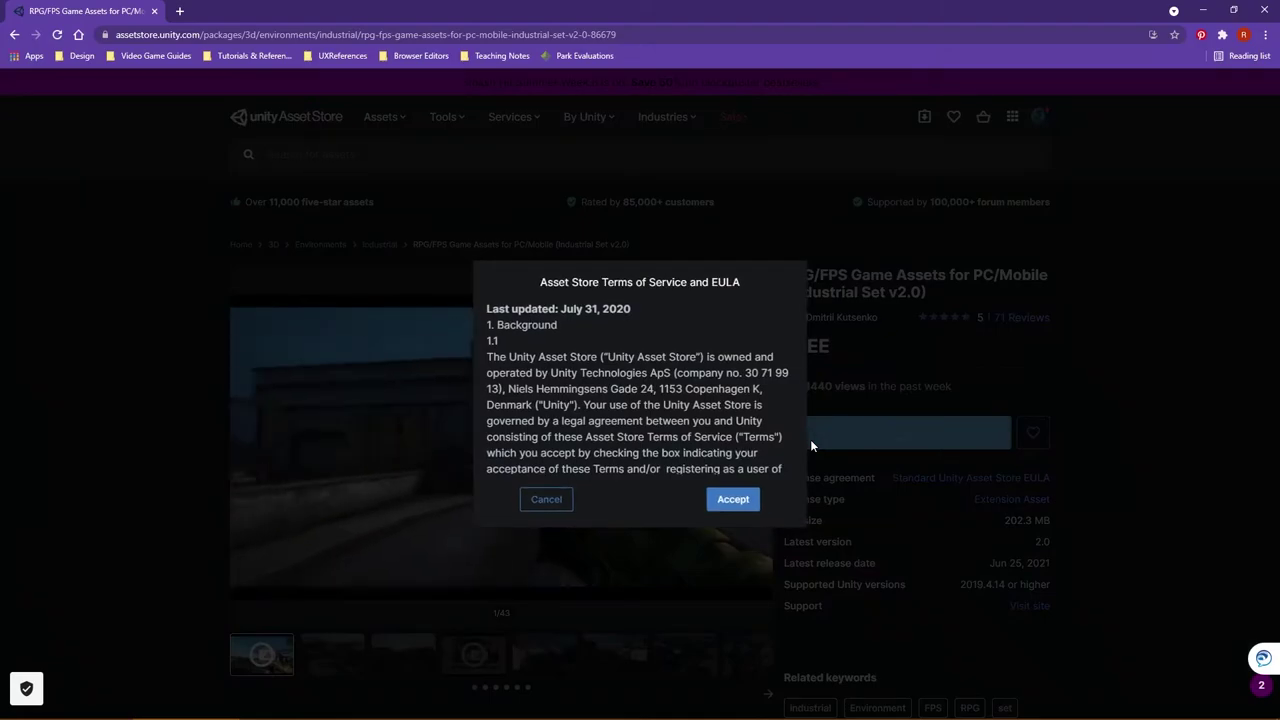
click(733, 500)
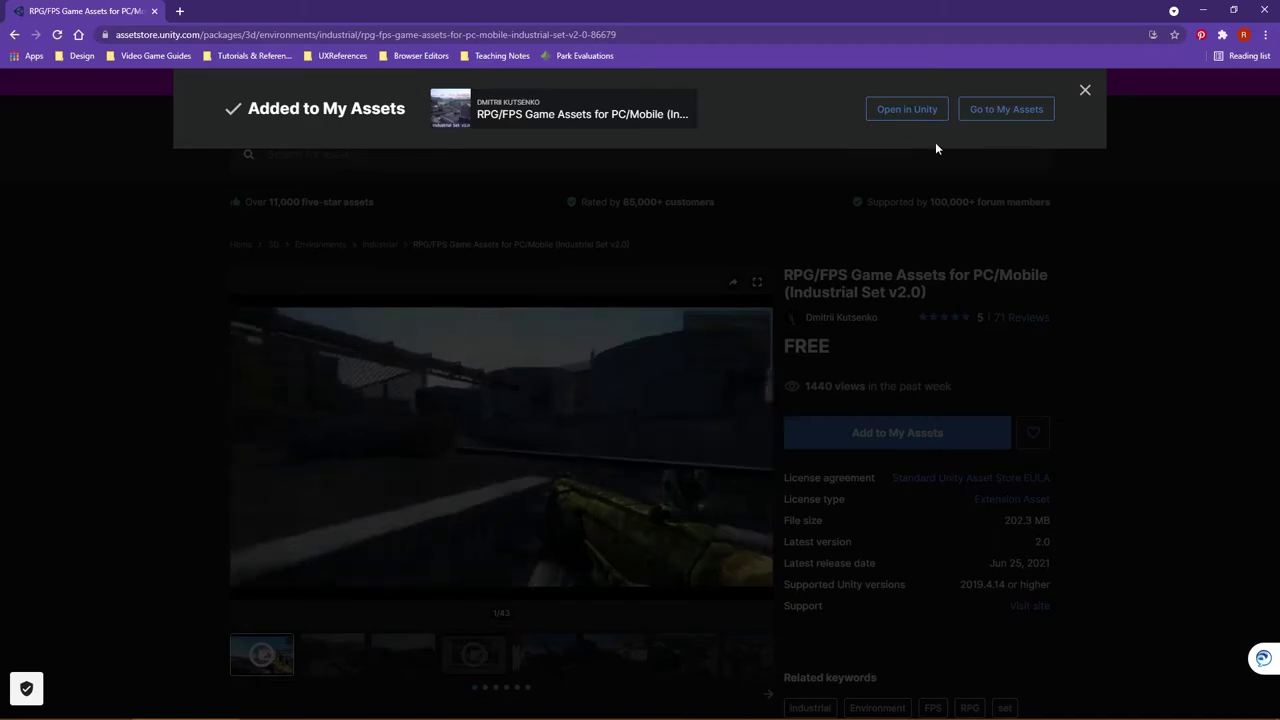
click(1085, 90)
key(alt+Tab)
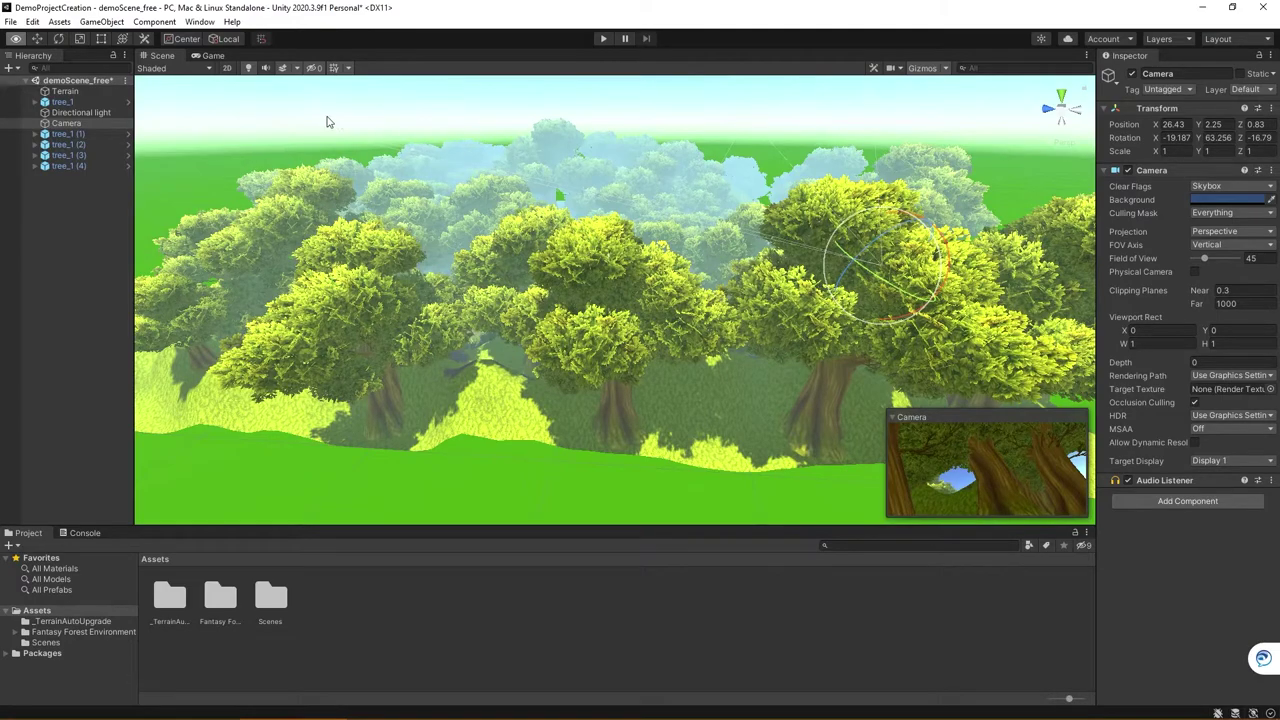
Open Window > Package Manager and switch its list from In Project to My Assets
click(195, 23)
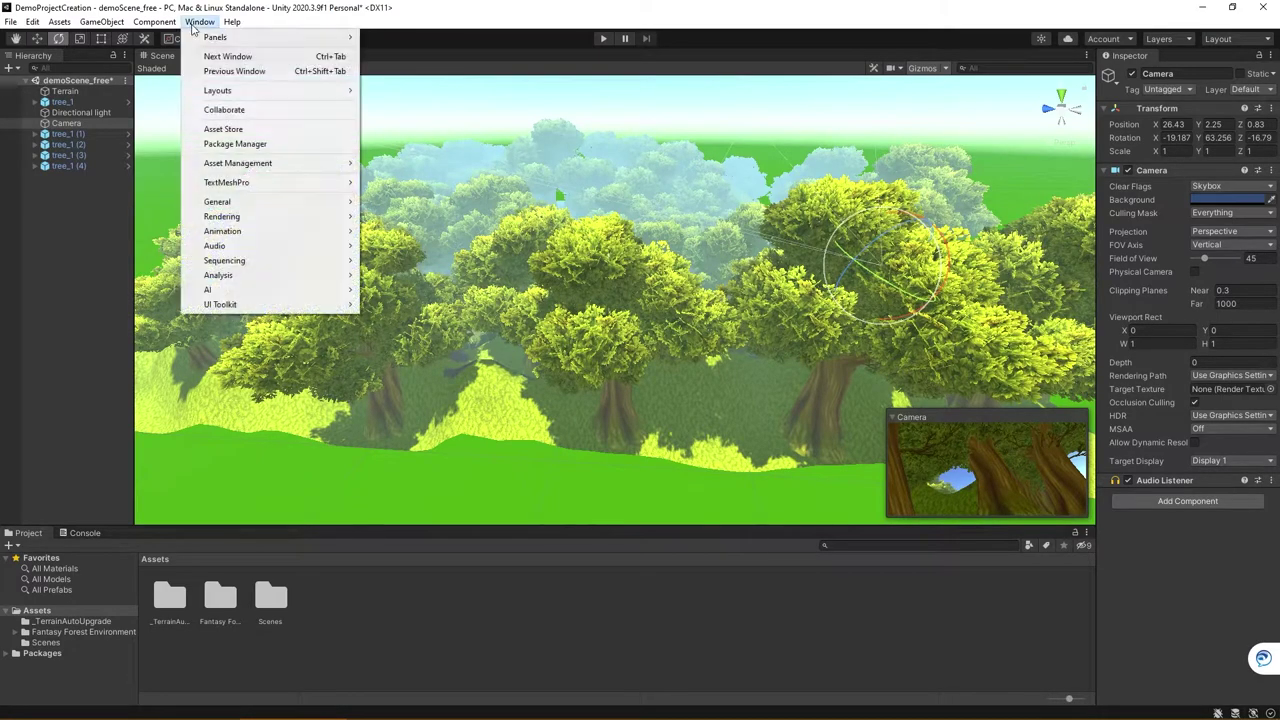
click(295, 151)
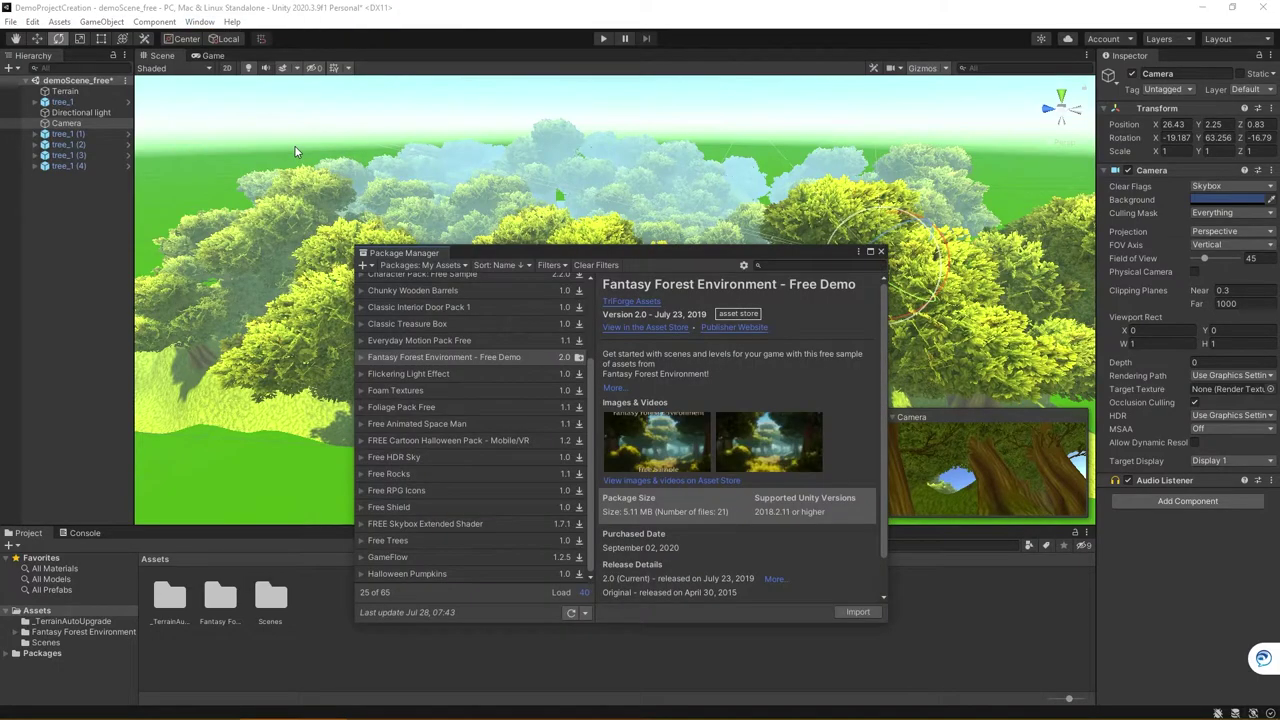
click(392, 266)
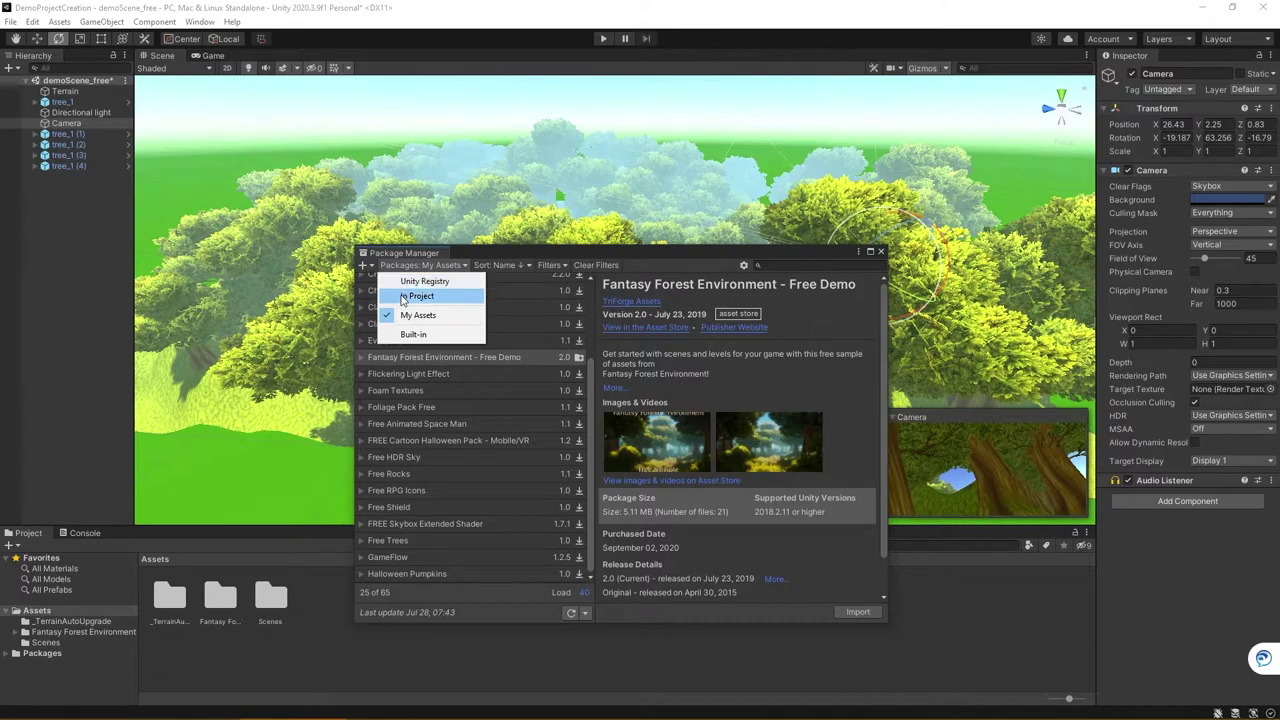
click(403, 297)
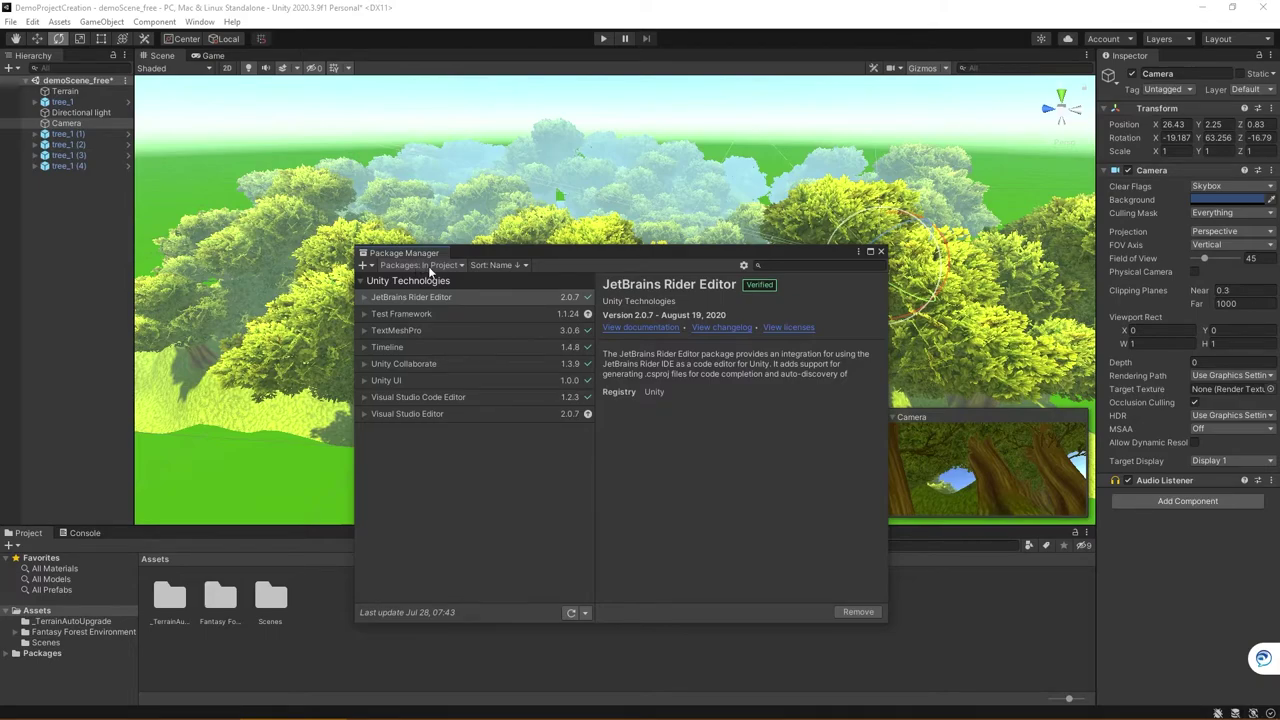
click(430, 266)
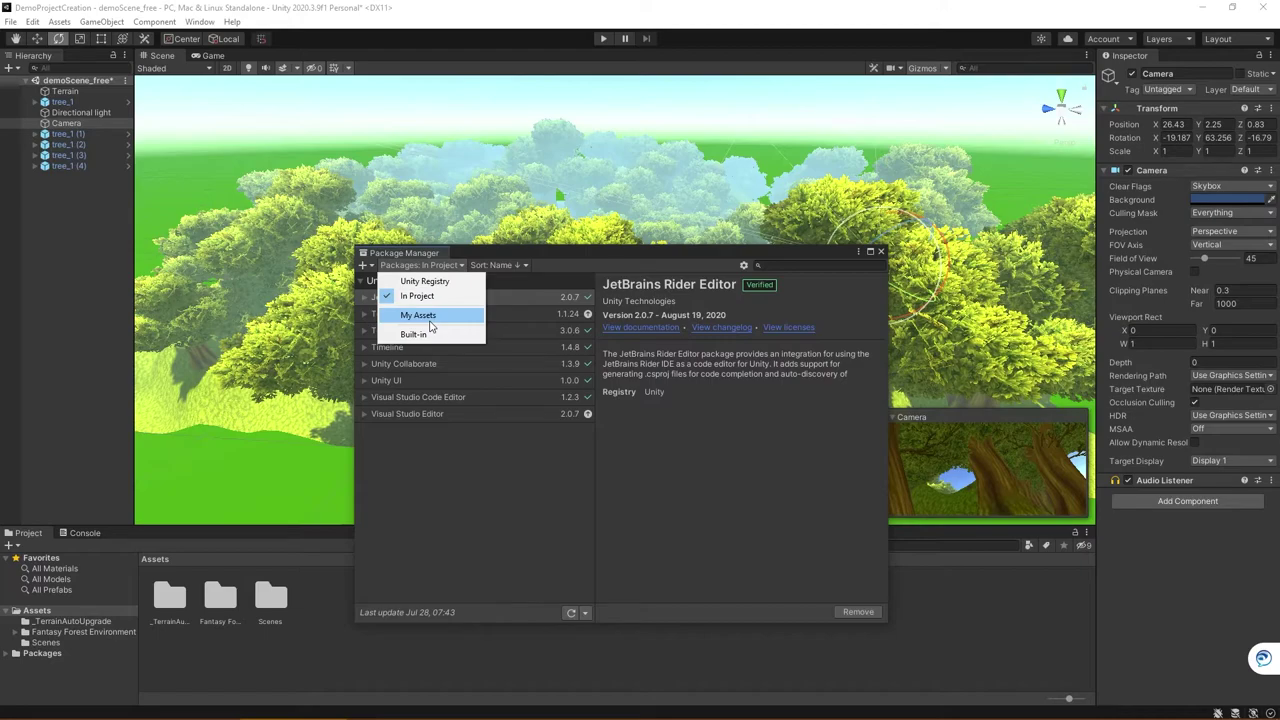
click(425, 315)
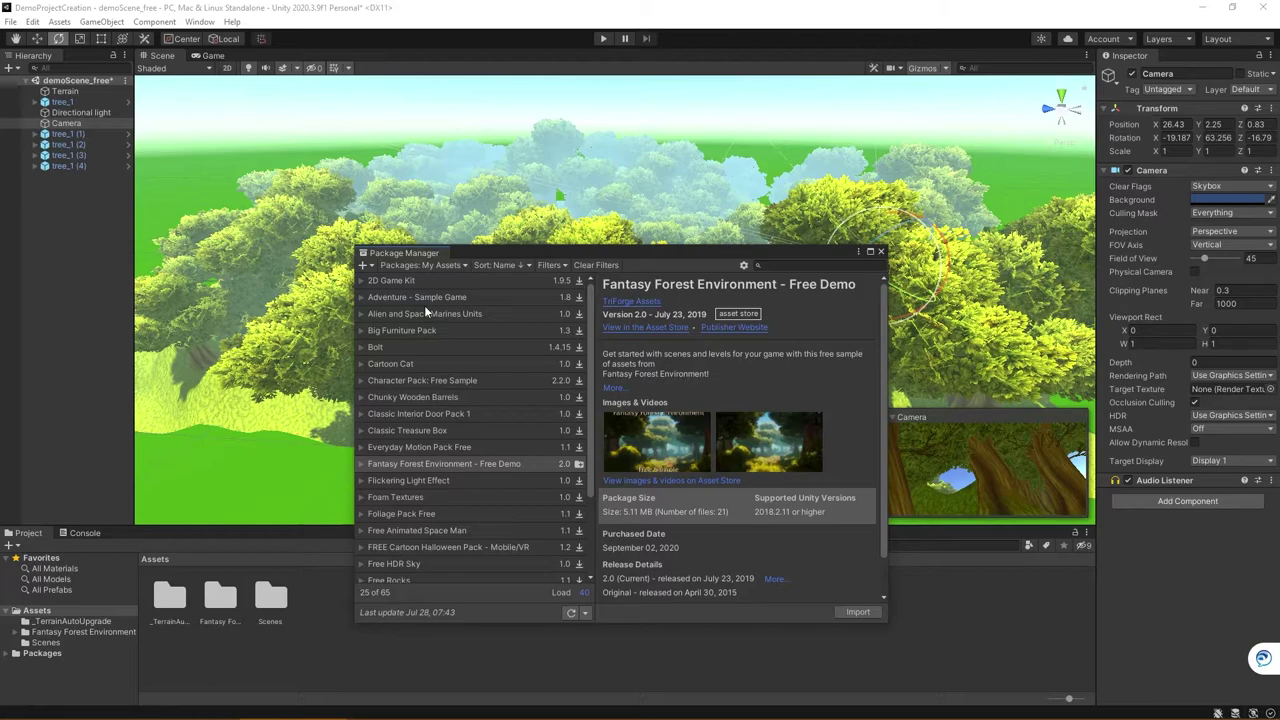
Look through the My Assets packages, then select and download Classic Treasure Box
scroll(422, 310, down, 3)
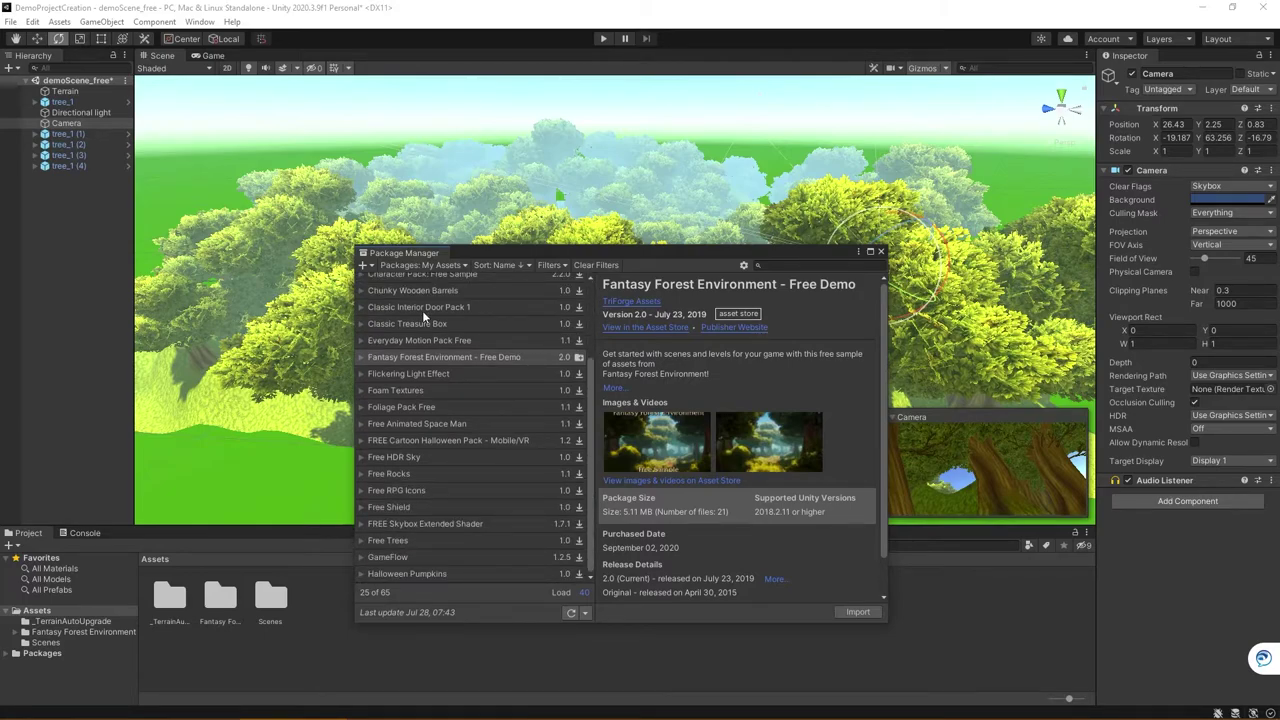
click(437, 407)
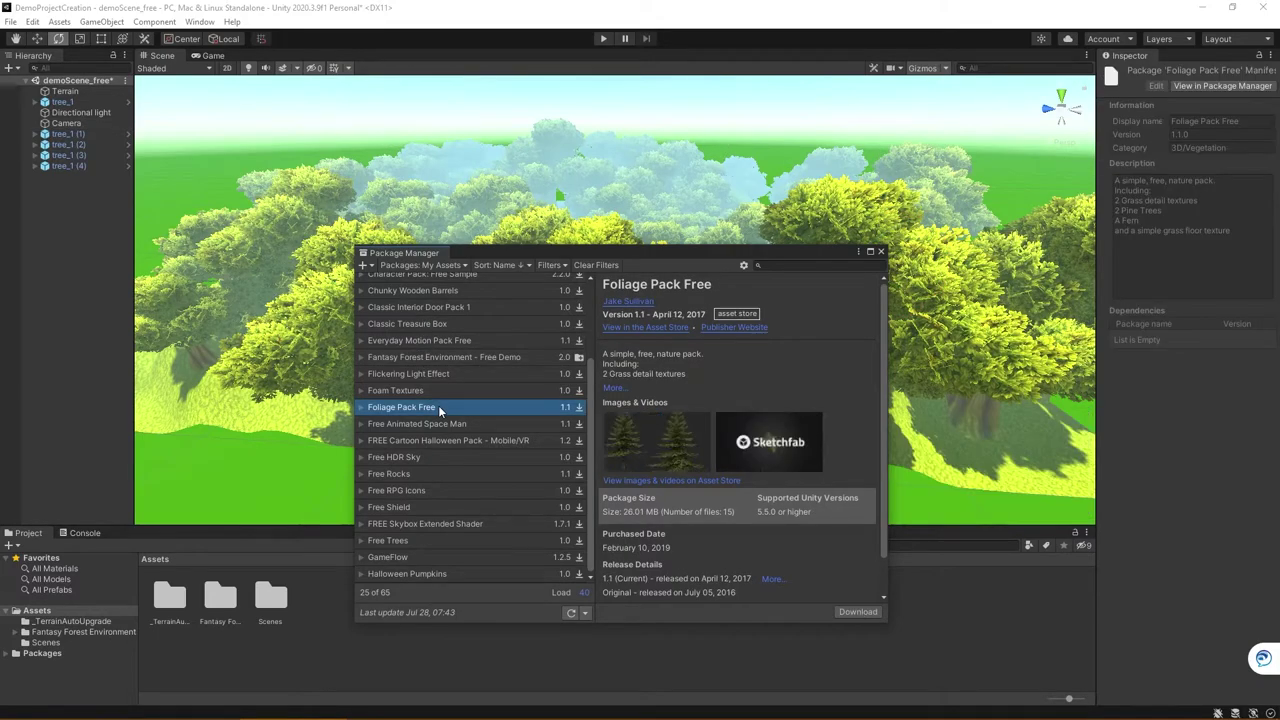
scroll(438, 405, up, 3)
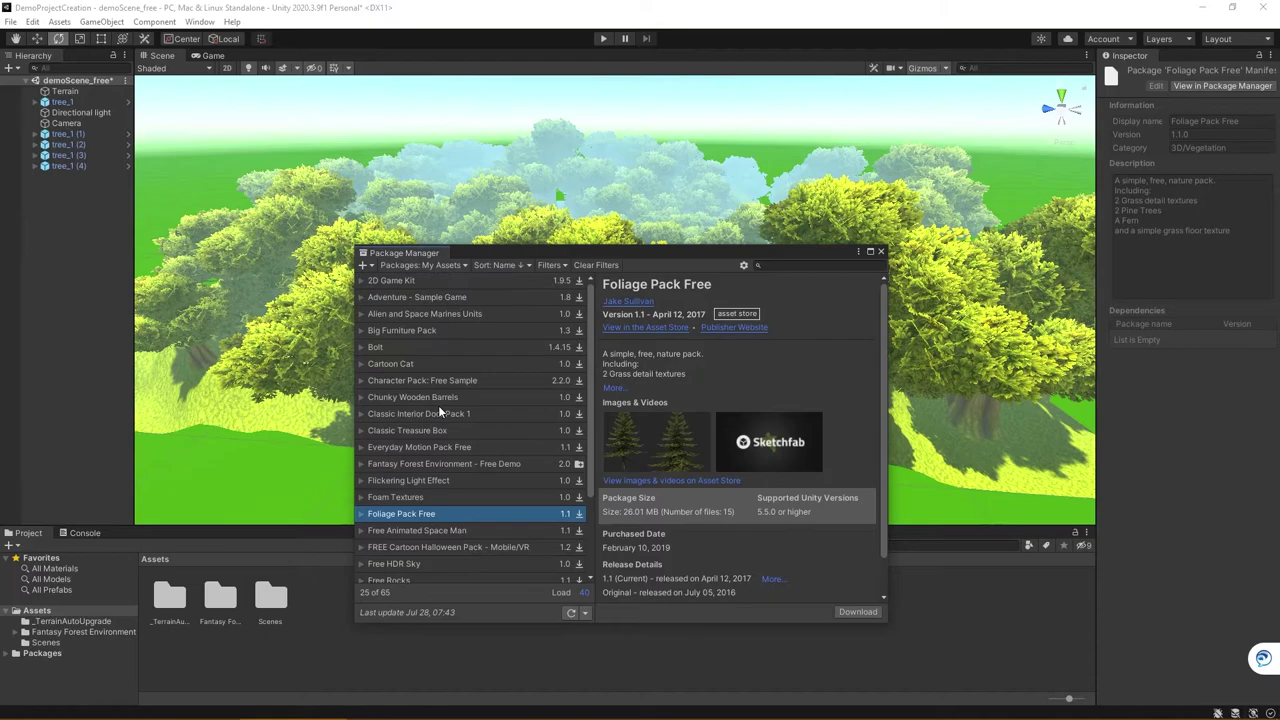
click(427, 366)
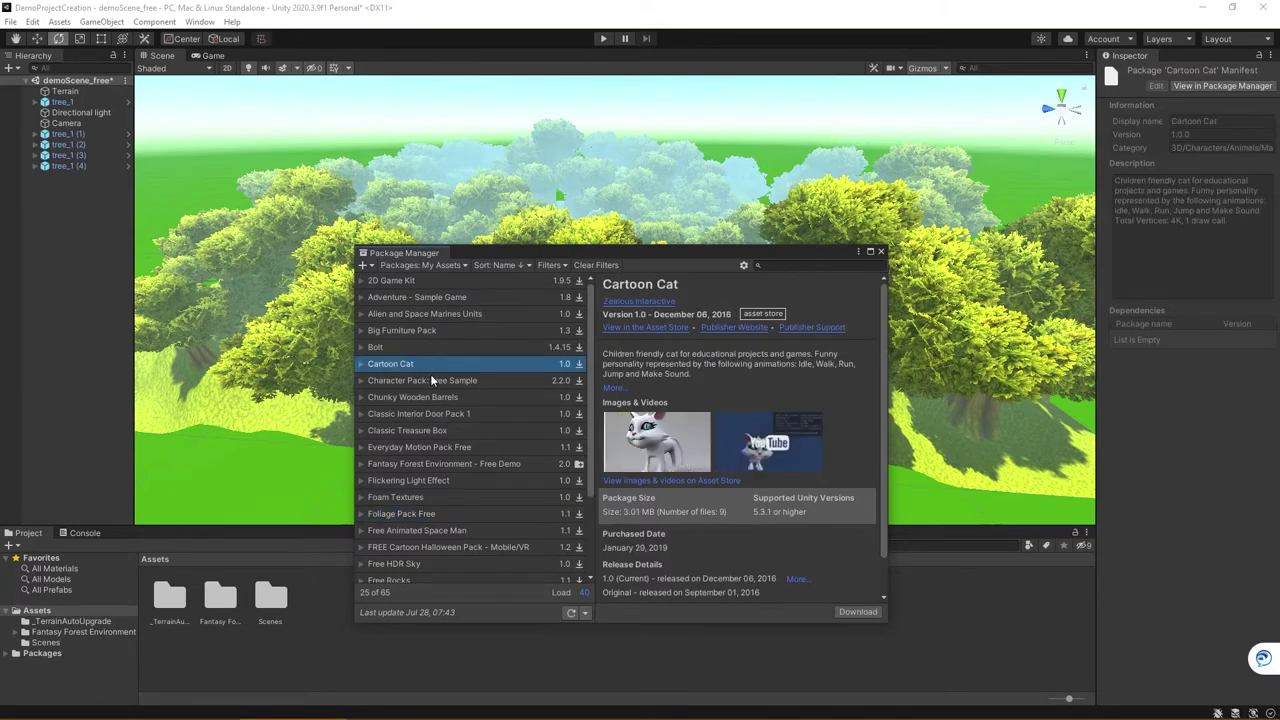
click(433, 381)
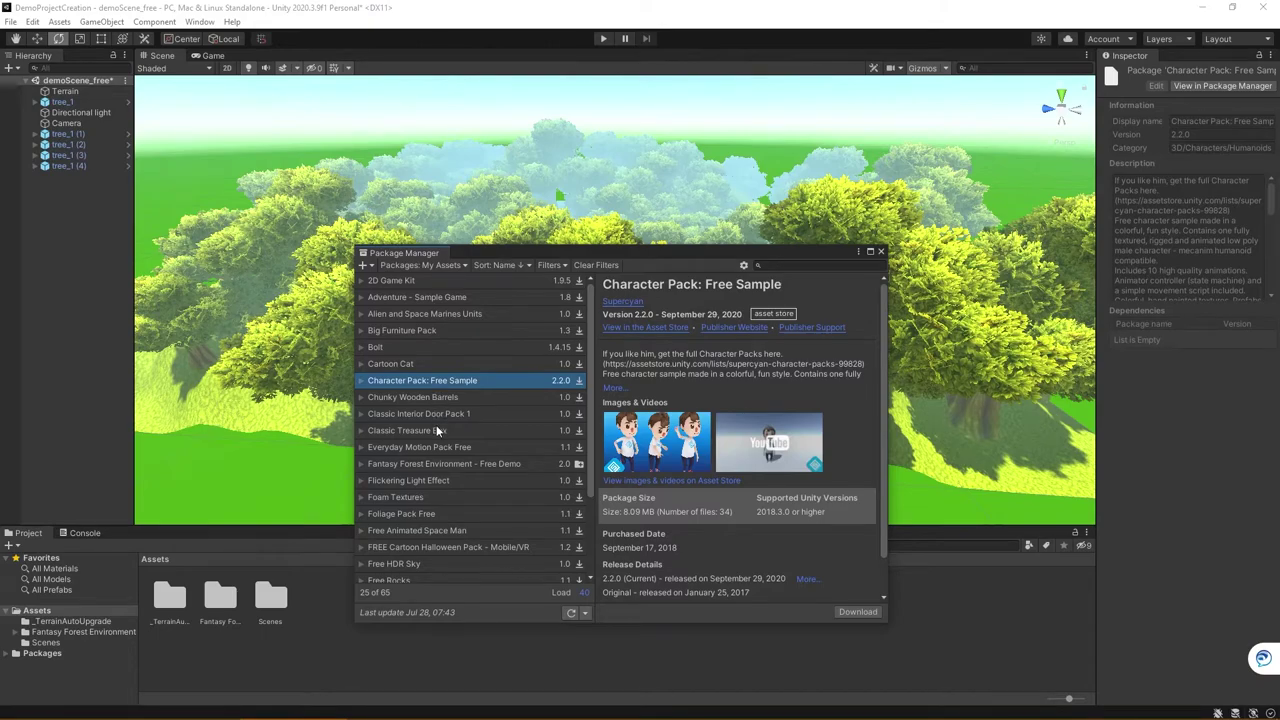
click(436, 428)
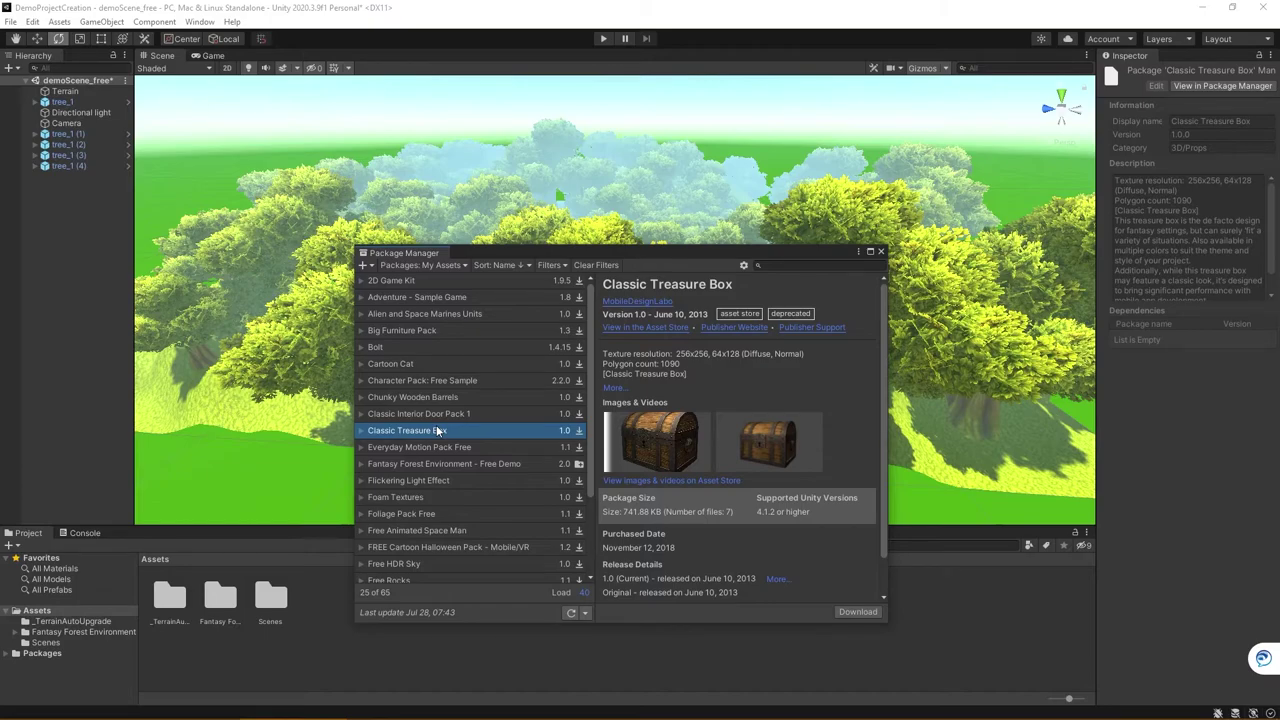
click(848, 613)
Import every Classic Treasure Box file, including materials, textures and treasure_box.fbx
click(855, 612)
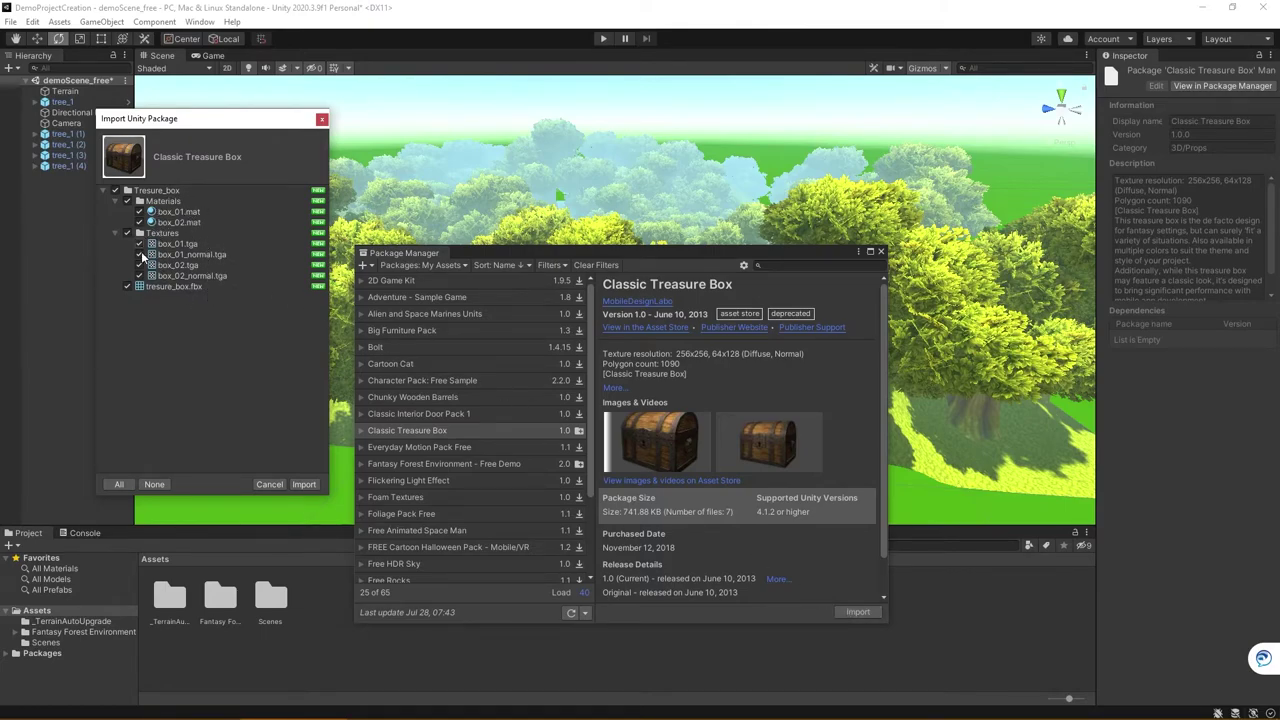
click(304, 484)
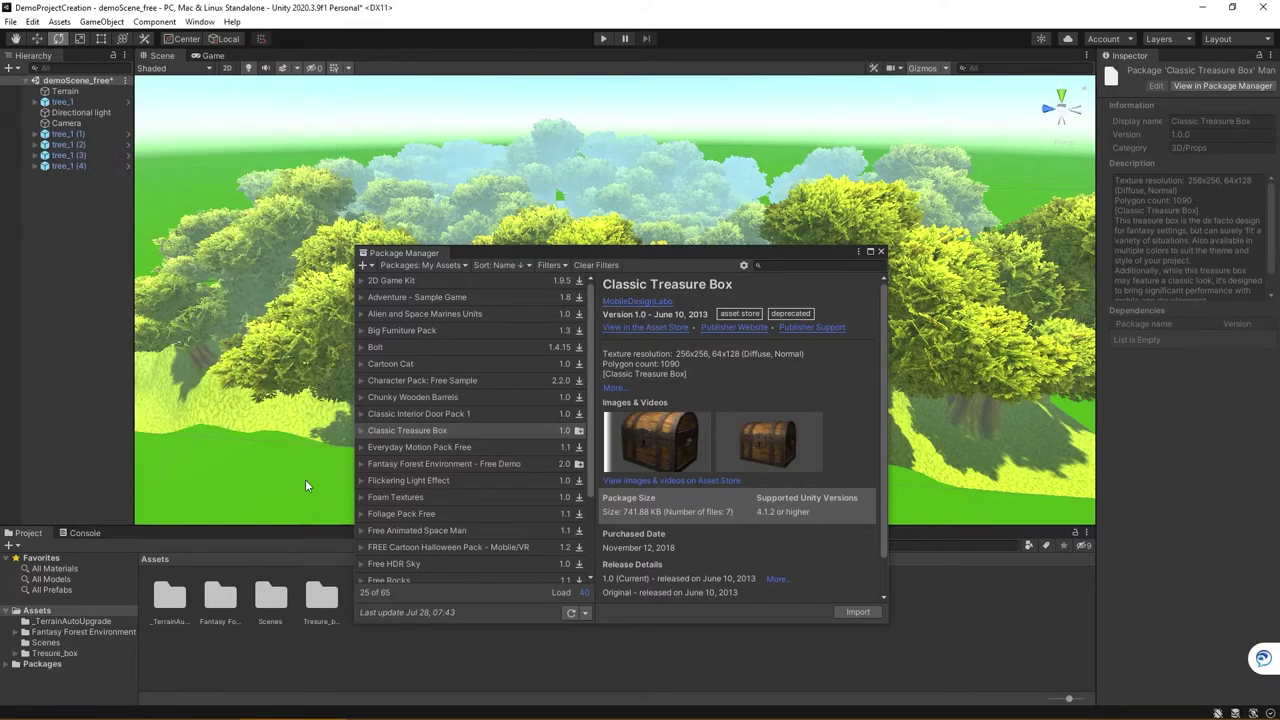
Close Package Manager, open the Tresure_box folder, and fly the Scene view to the forest path
click(880, 251)
click(318, 597)
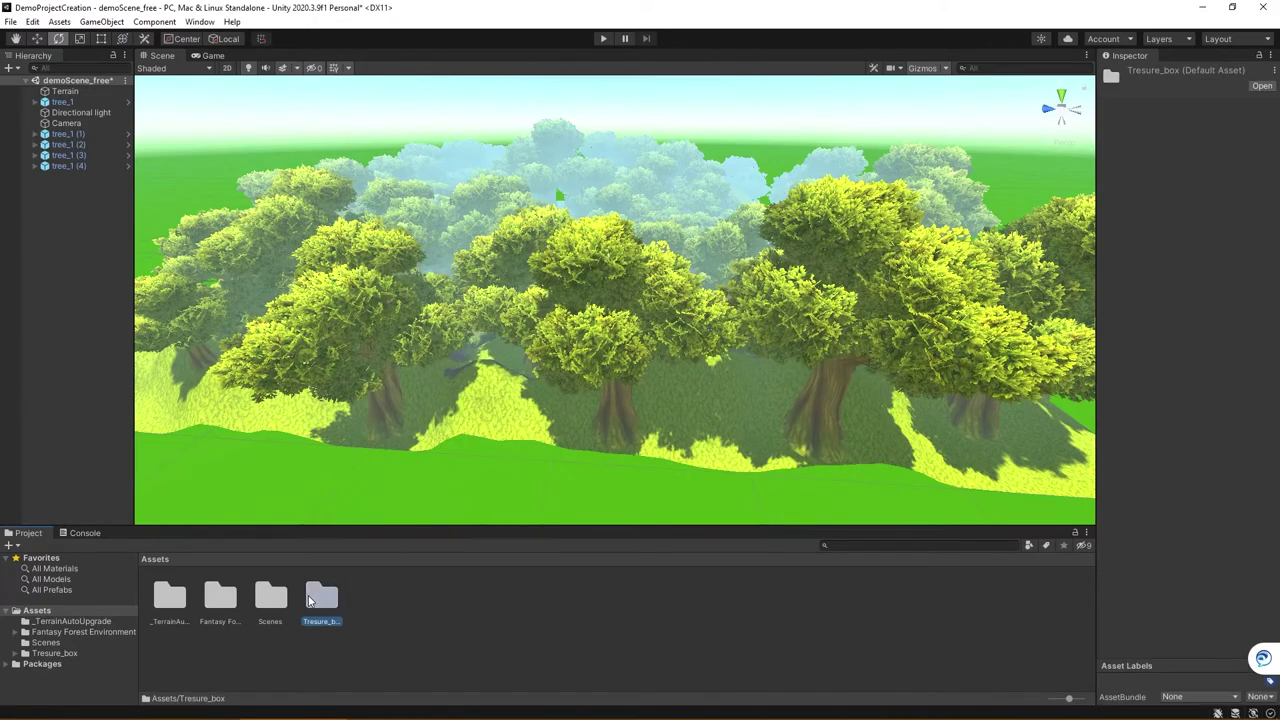
double_click(318, 597)
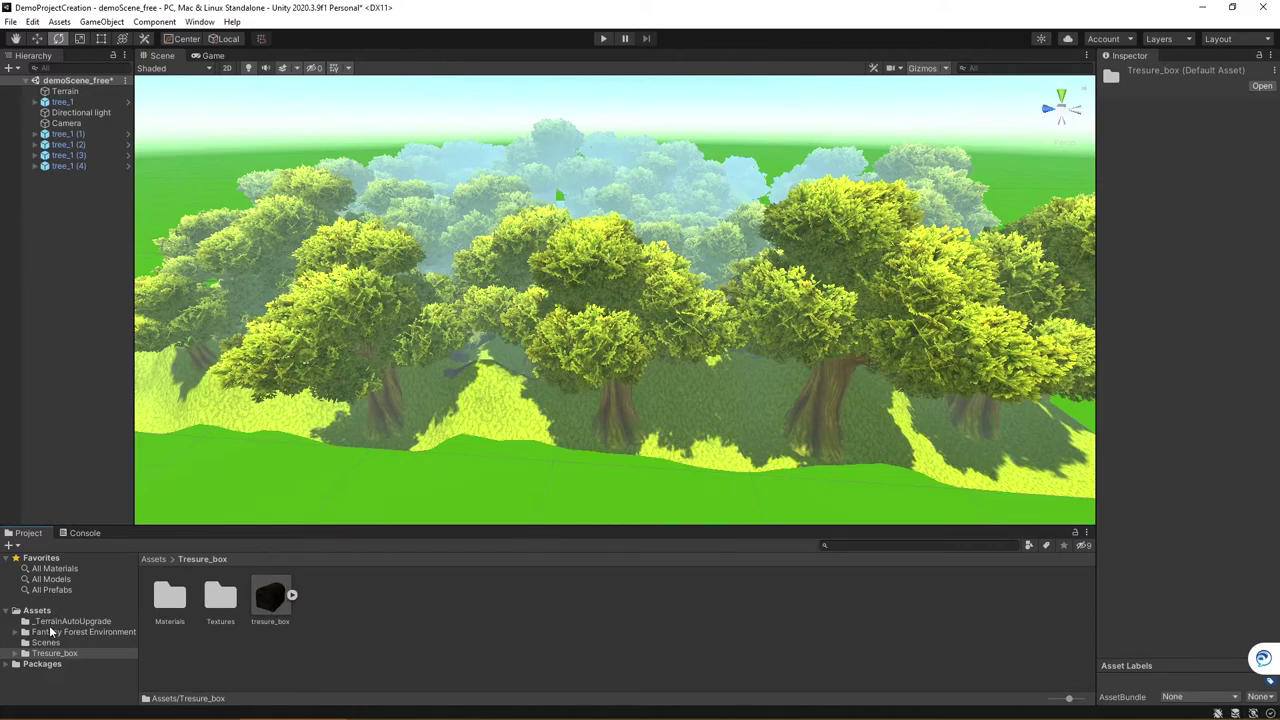
scroll(466, 463, up, 10)
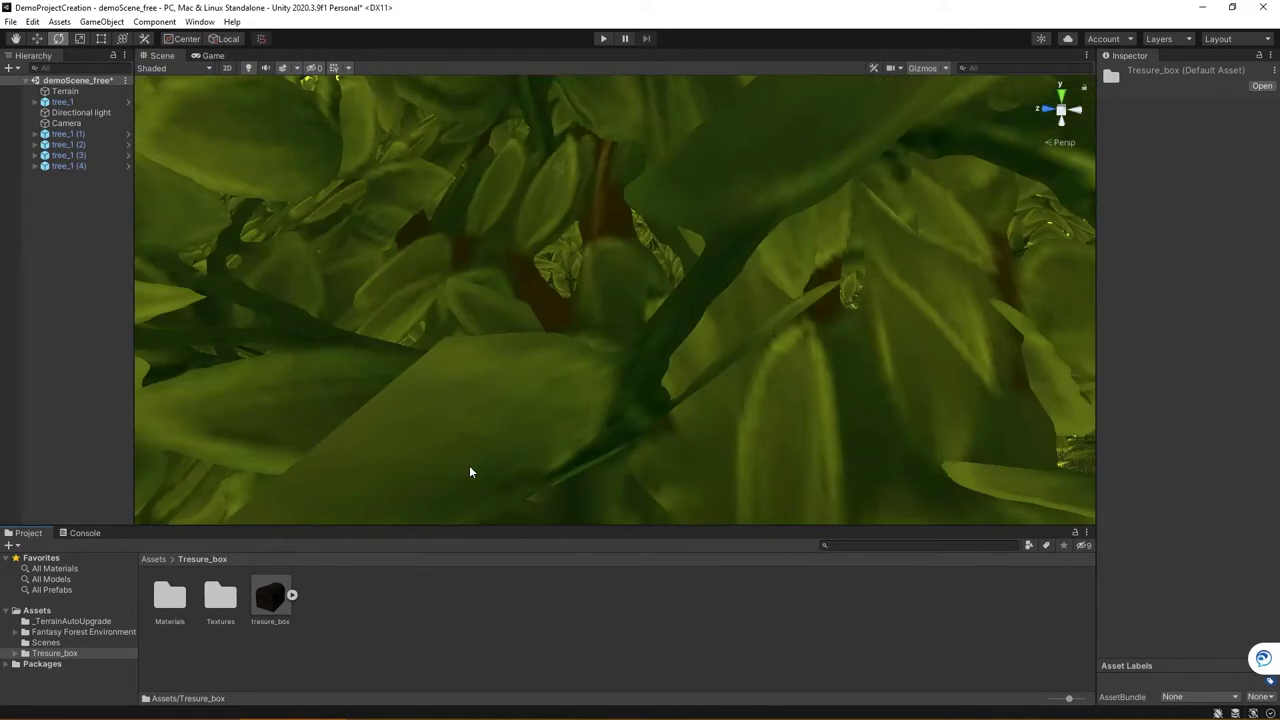
right_drag(469, 465, 395, 402)
Drop tresure_box on the forest path, rotate it about -138° on Y, then select the Terrain
drag(268, 599, 526, 392)
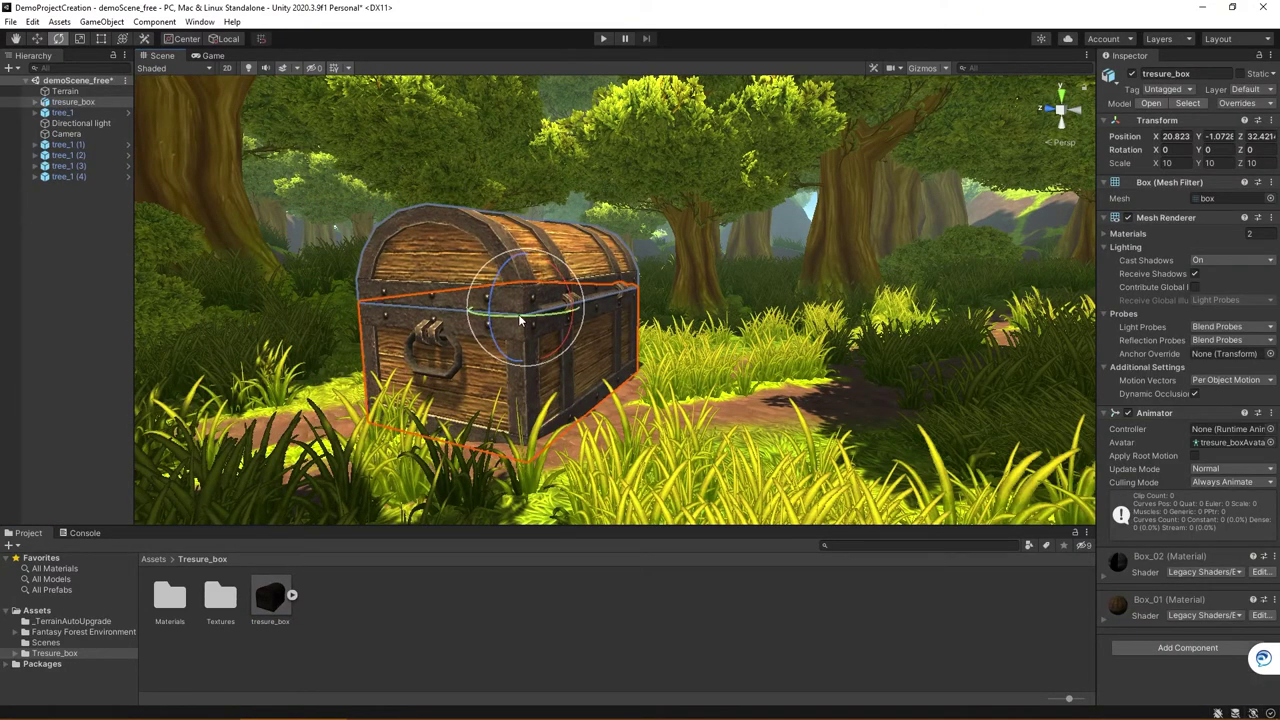
drag(560, 320, 800, 286)
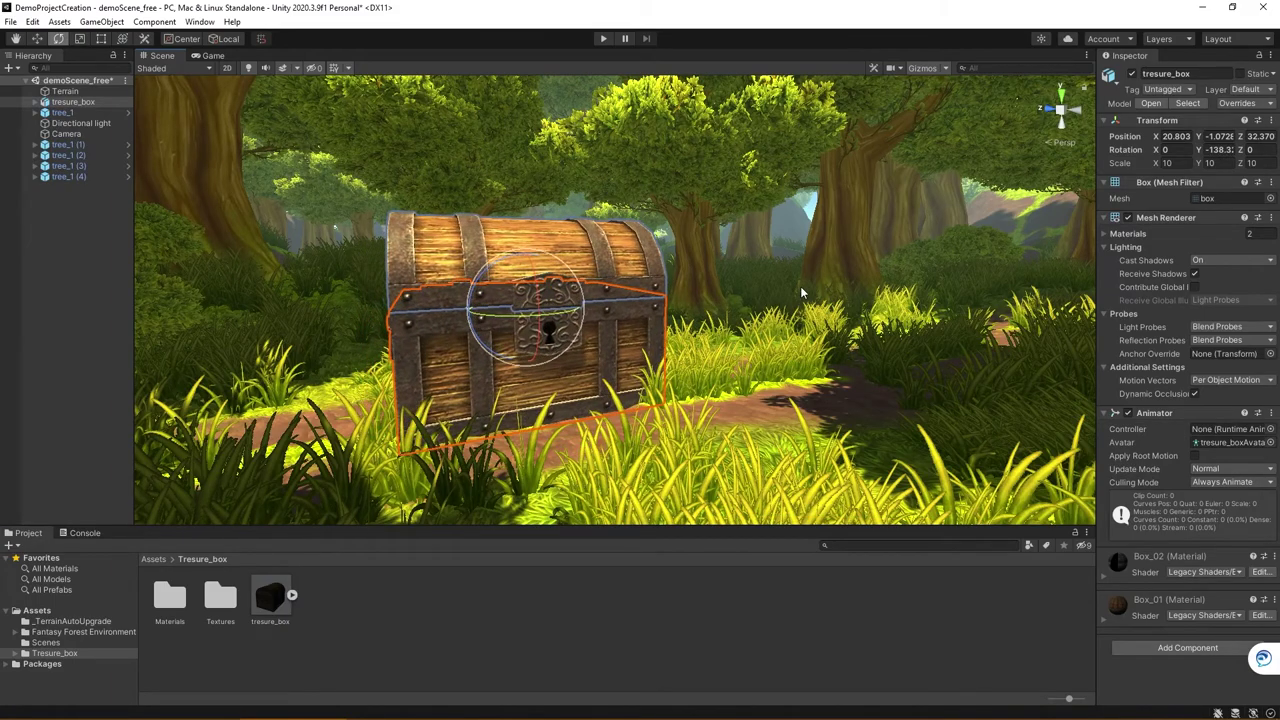
click(754, 361)
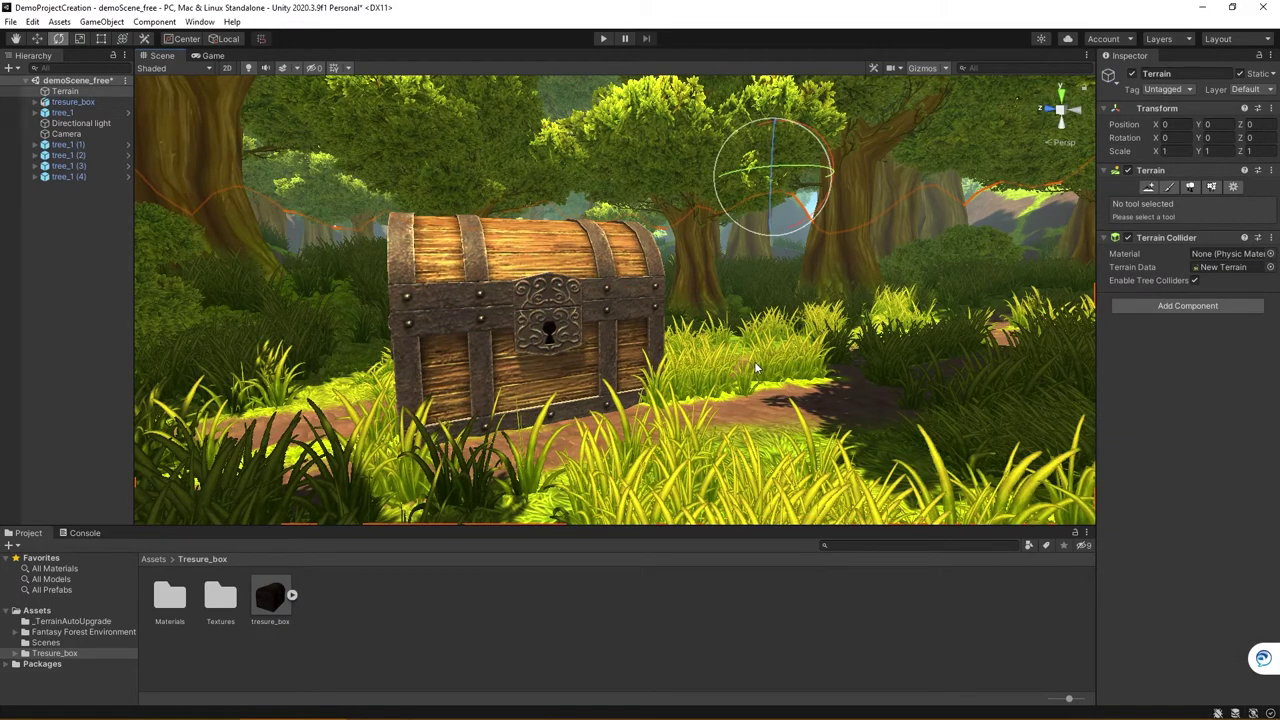